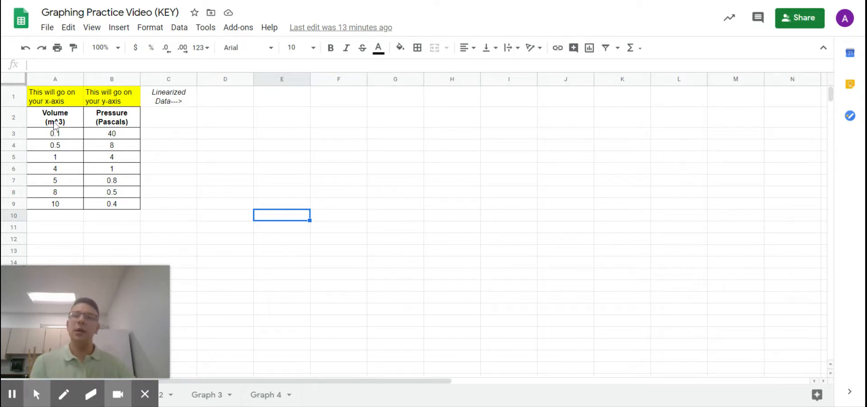
Examine the volume and pressure columns that supply the x-axis and y-axis data.
click(79, 125)
click(117, 124)
click(200, 172)
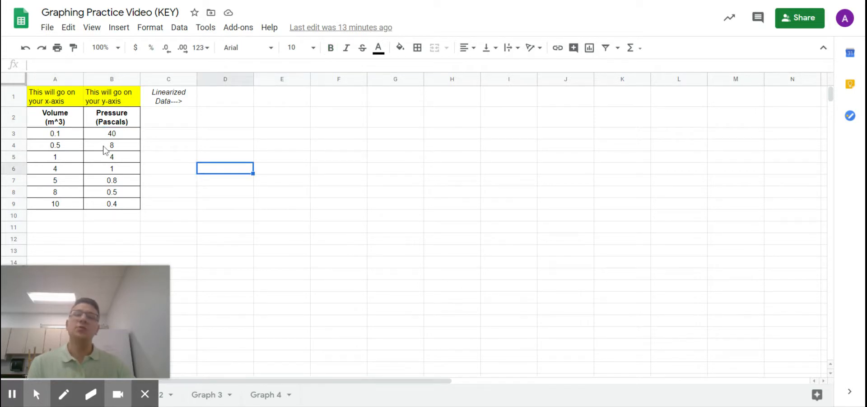
drag(63, 119, 59, 204)
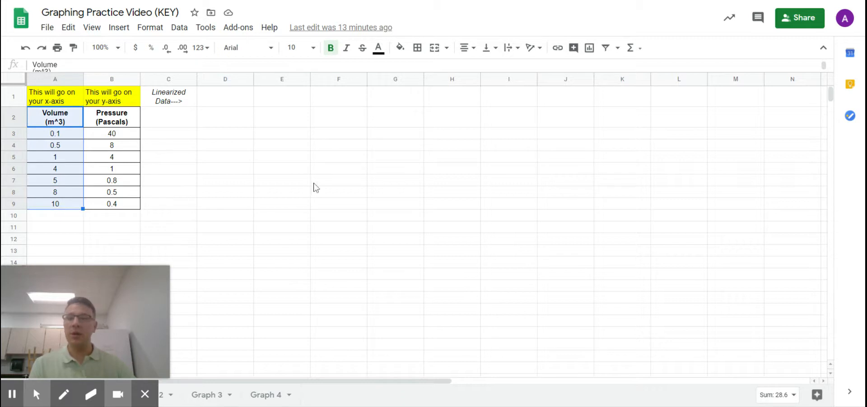
drag(356, 120, 325, 229)
drag(55, 117, 54, 209)
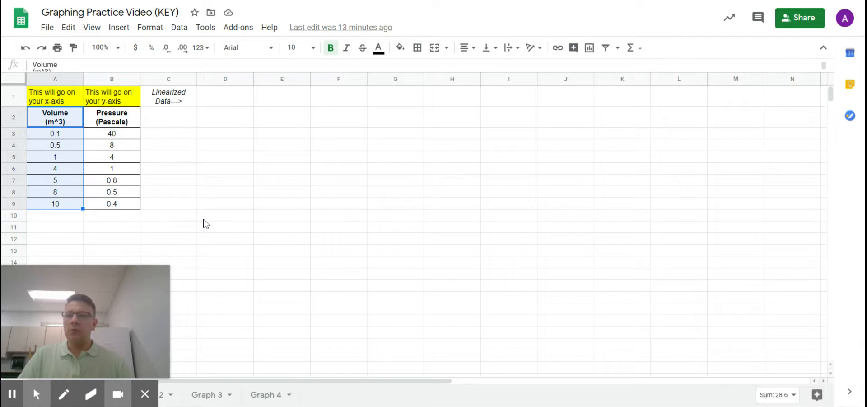
click(243, 174)
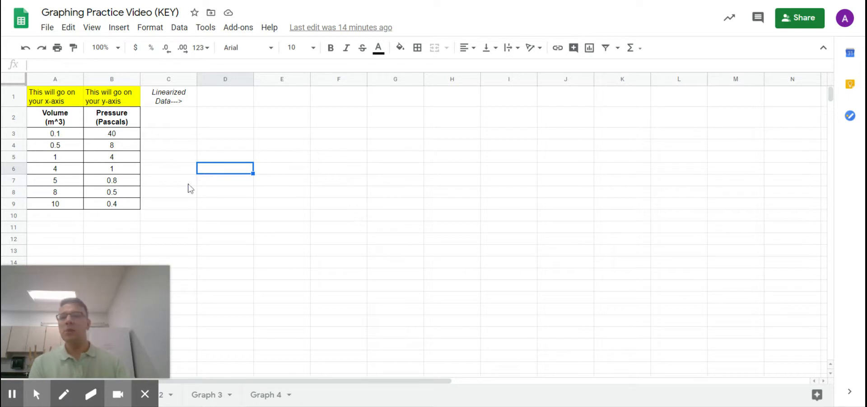
drag(59, 121, 60, 206)
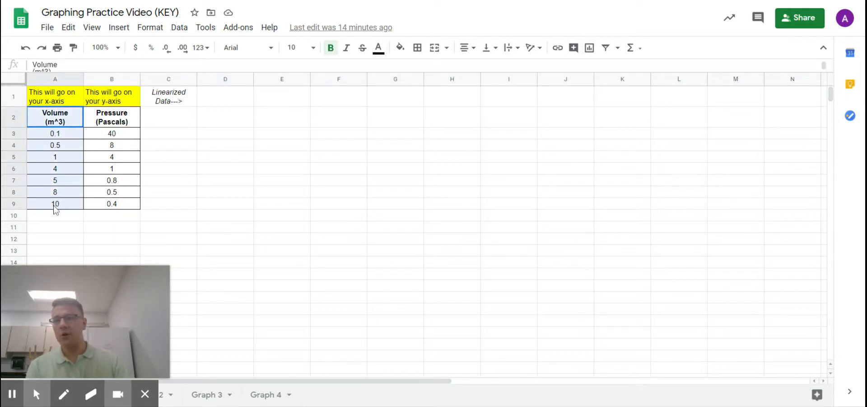
drag(118, 118, 121, 204)
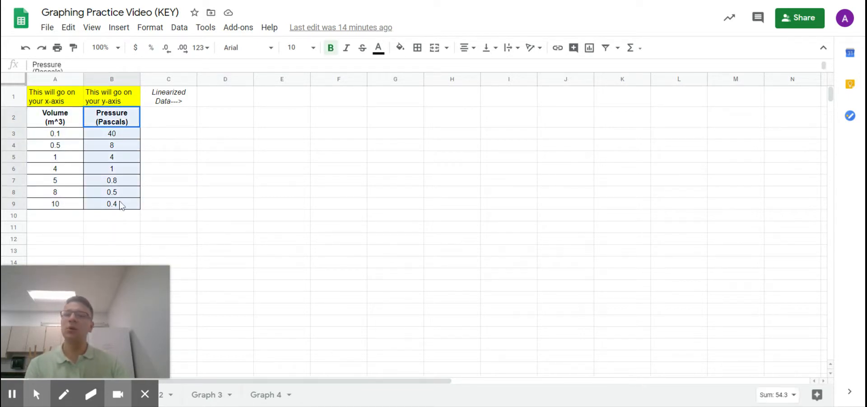
click(215, 180)
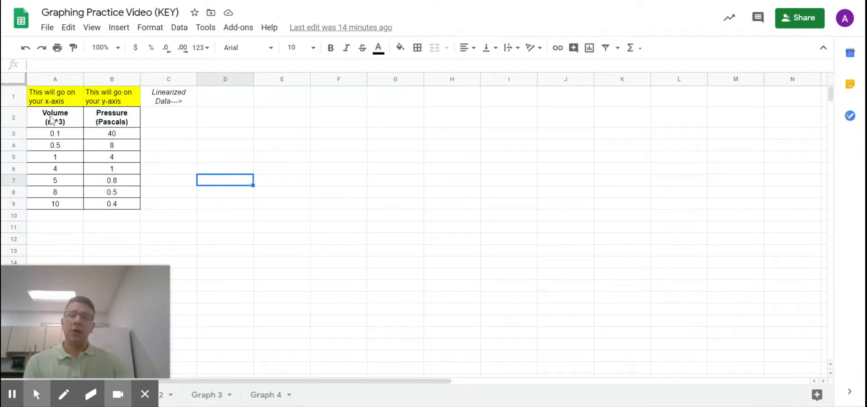
drag(52, 120, 123, 203)
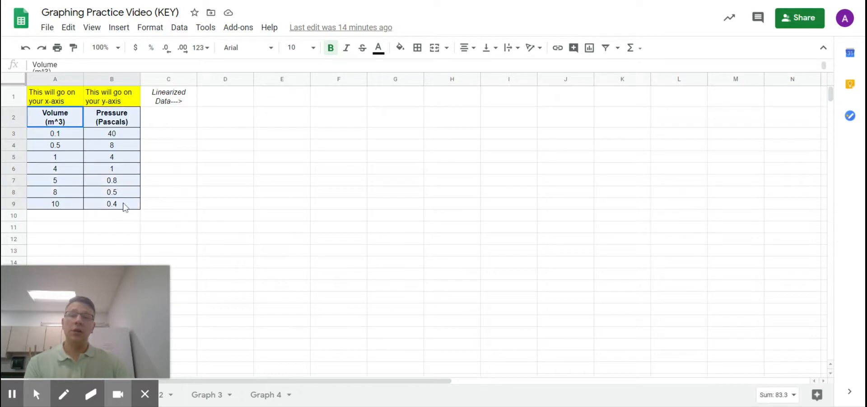
click(60, 118)
drag(71, 126, 122, 206)
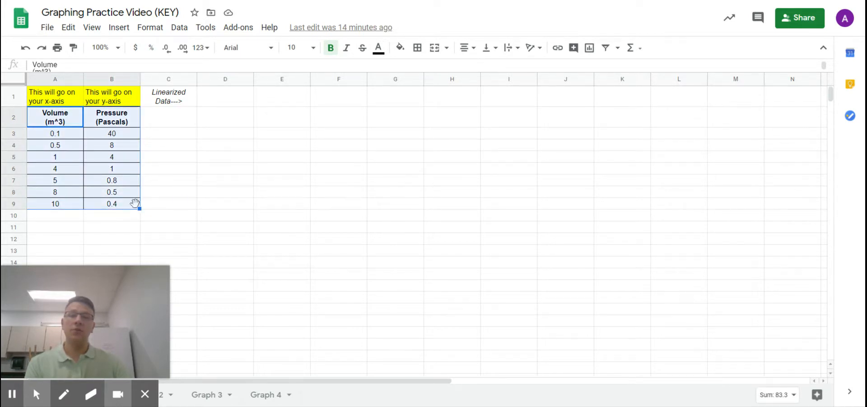
click(120, 29)
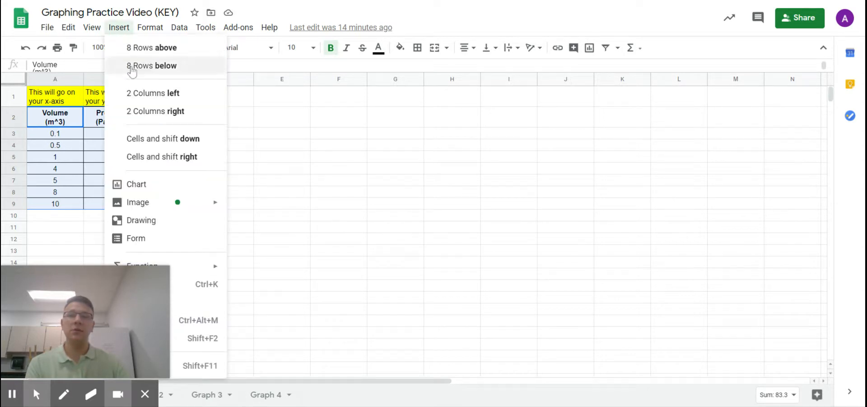
click(502, 135)
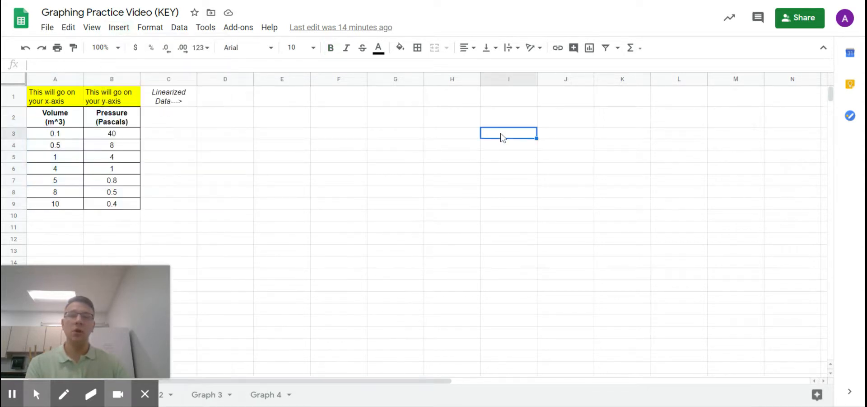
Insert a chart from the volume and pressure data in A2:B9 and place it beside the table, over columns D to I.
drag(70, 121, 127, 206)
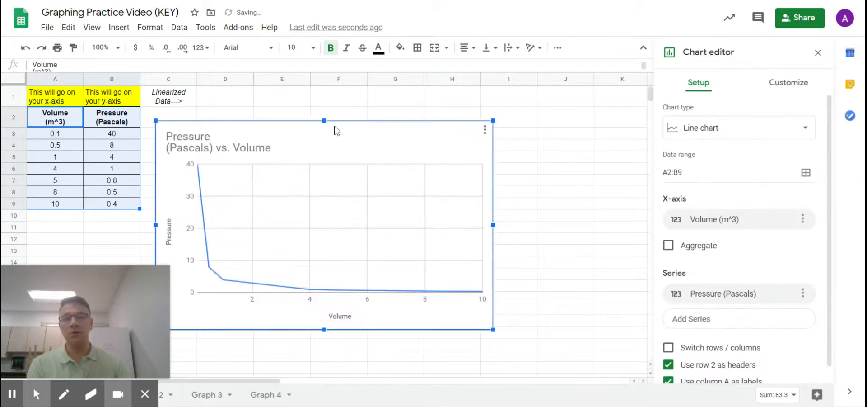
drag(365, 131, 424, 95)
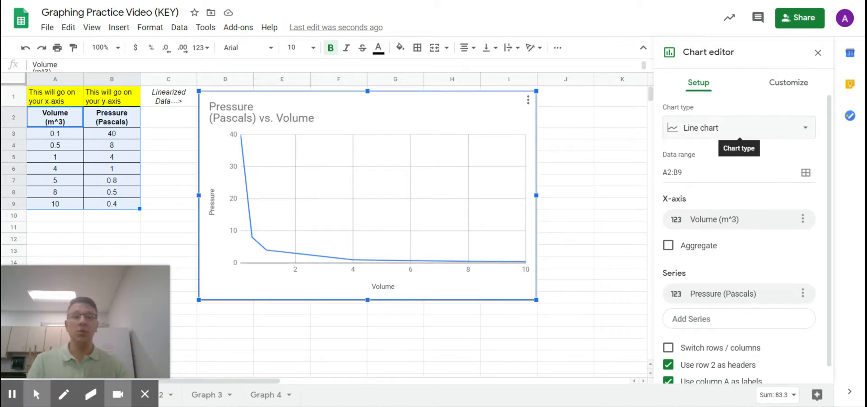
Change the chart type of the pressure and volume chart to Scatter chart.
click(800, 130)
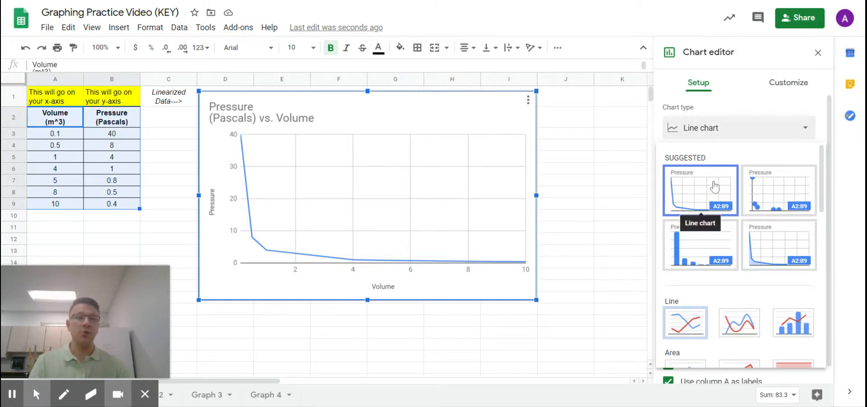
click(701, 89)
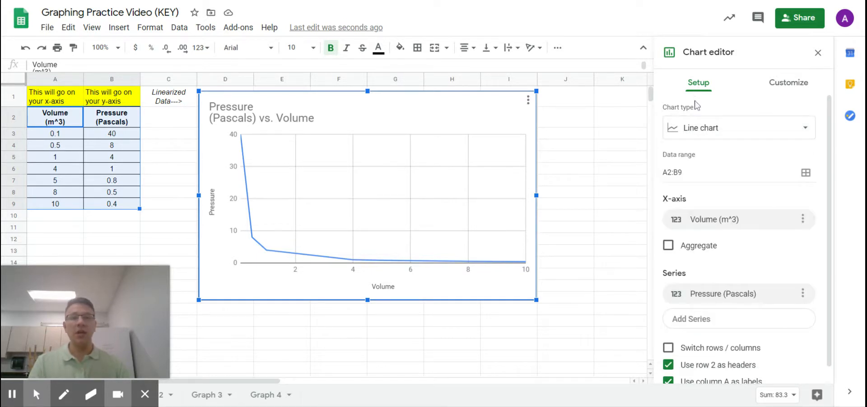
click(694, 133)
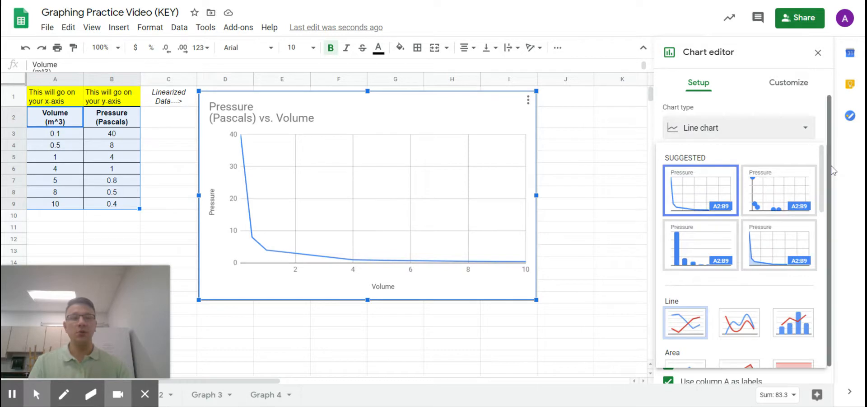
scroll(749, 209, down, 6)
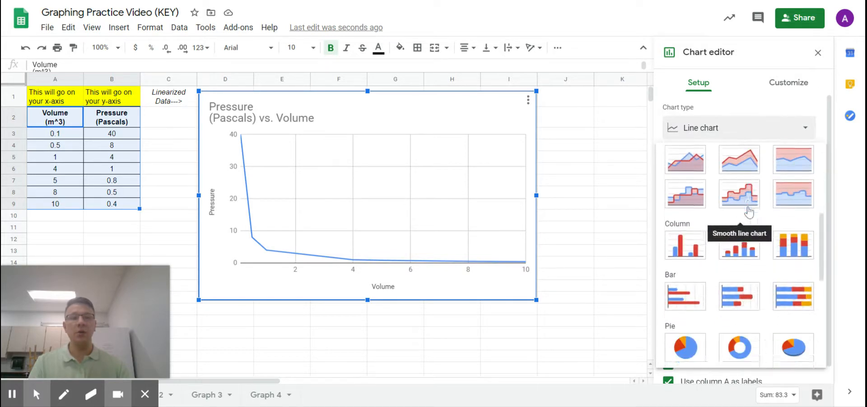
scroll(750, 208, down, 1)
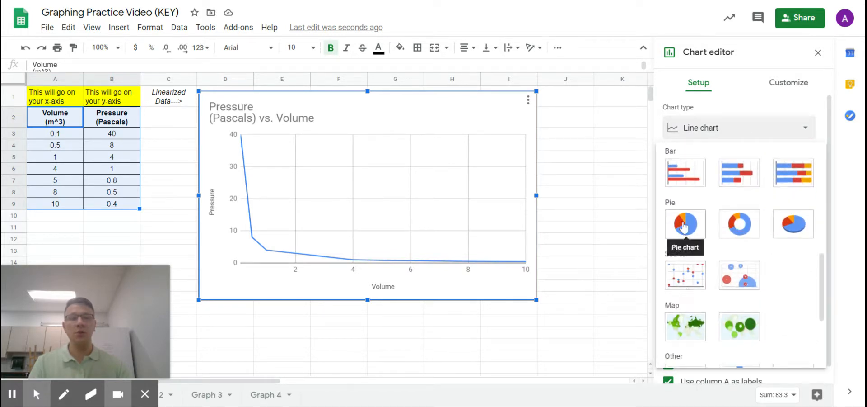
click(690, 282)
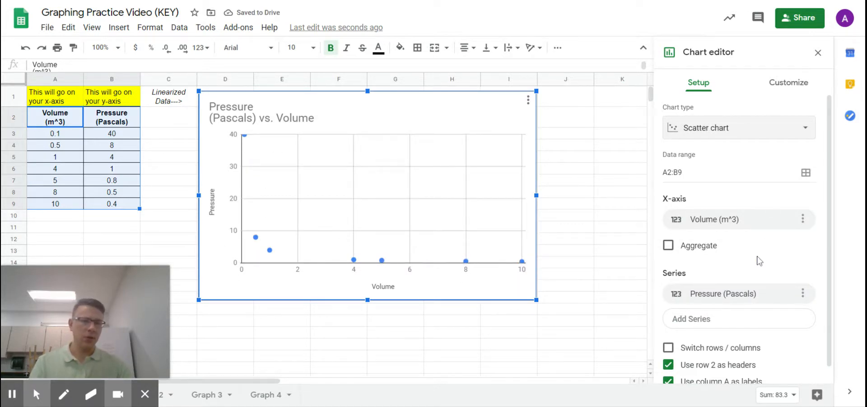
Try the chart's switch rows/columns, row 2 headers and column A labels options, restoring each one.
scroll(759, 260, down, 1)
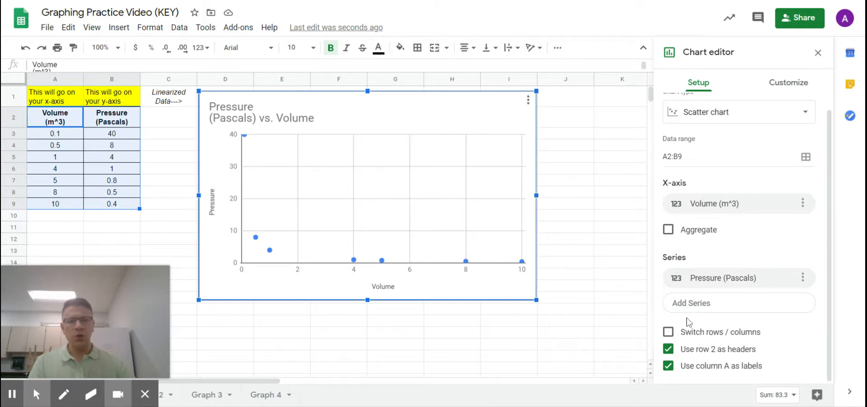
click(663, 378)
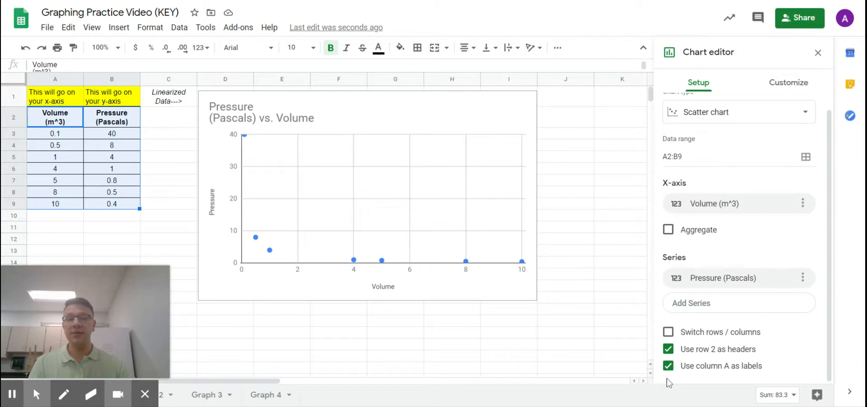
click(669, 332)
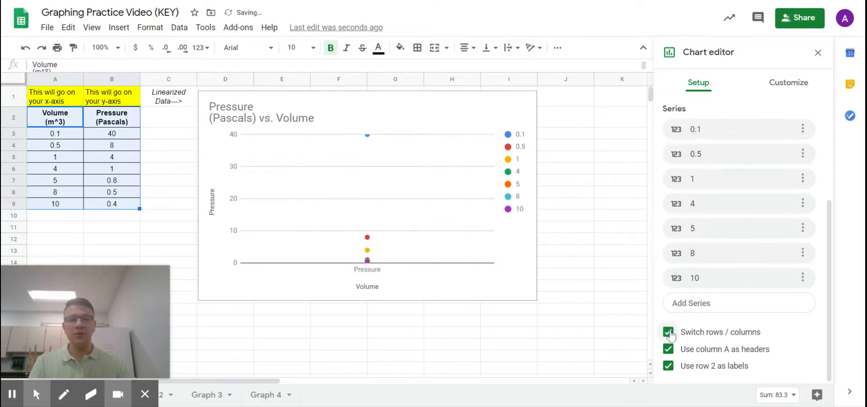
click(669, 332)
click(669, 349)
click(669, 349)
click(668, 366)
click(669, 366)
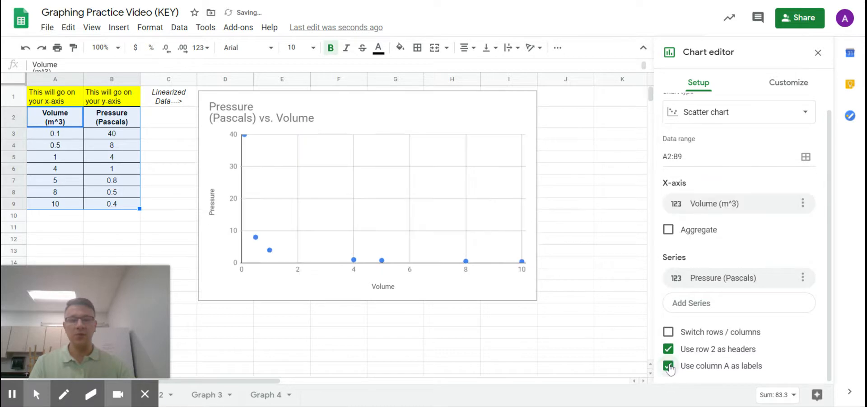
click(670, 366)
click(669, 366)
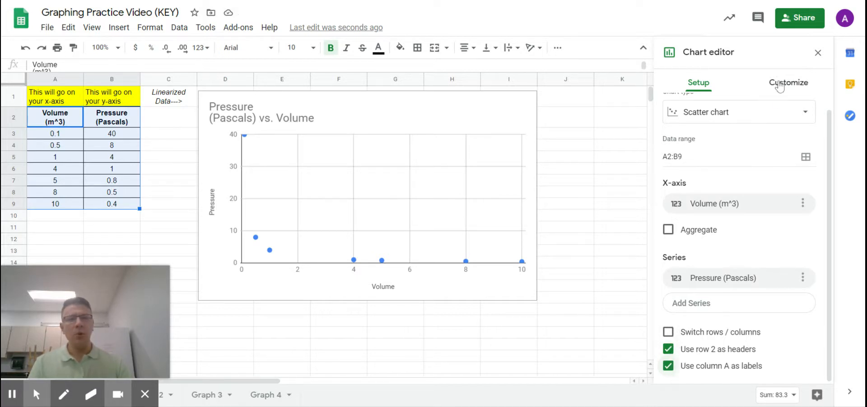
click(800, 89)
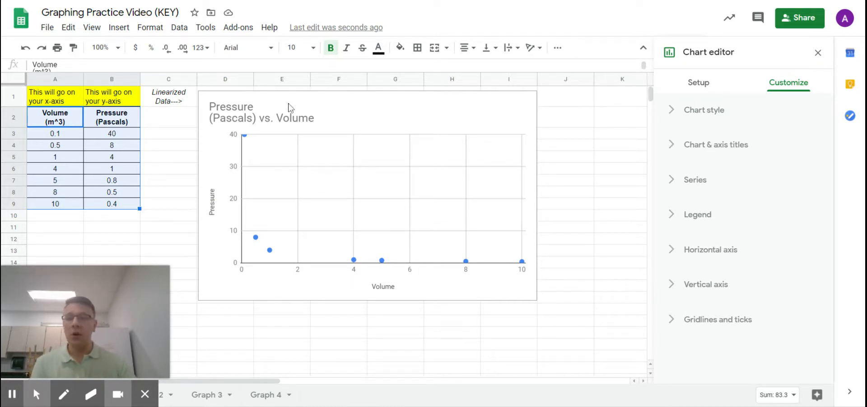
click(270, 123)
click(296, 118)
click(301, 120)
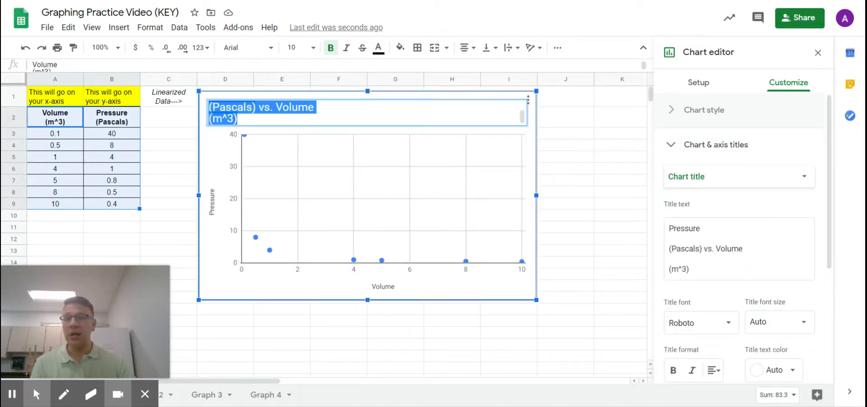
scroll(301, 115, up, 1)
click(603, 161)
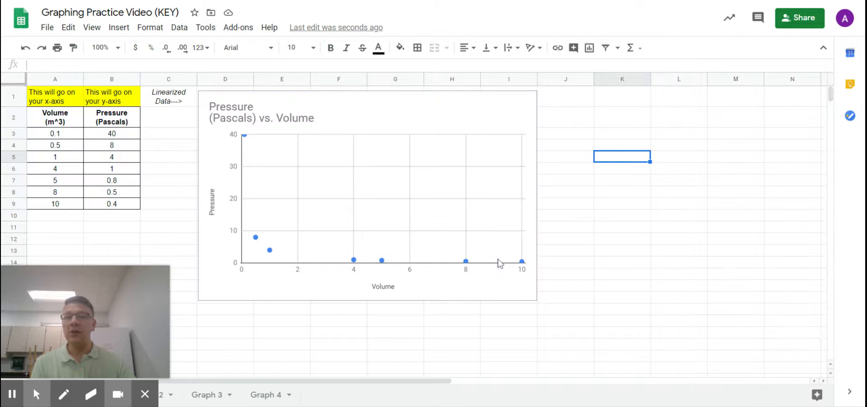
Put the chart title on a single line reading "Pressure (Pascals) vs. Volume (m^3)".
click(389, 121)
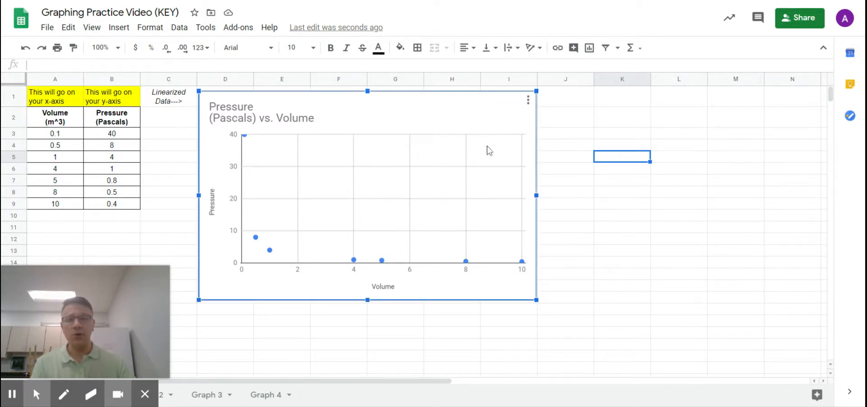
double_click(480, 176)
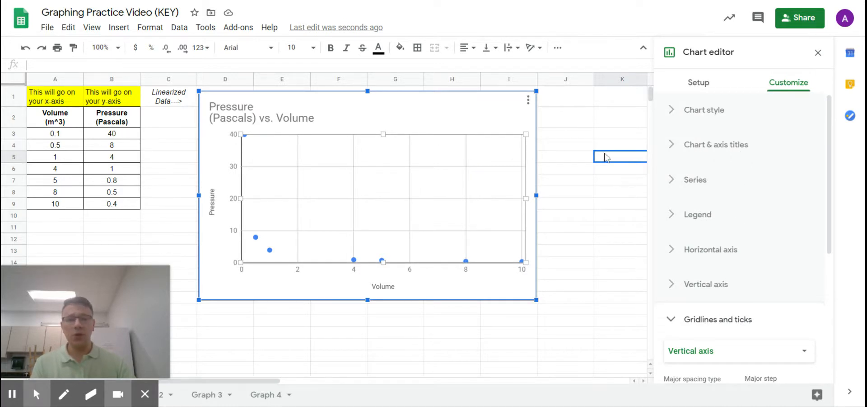
click(711, 151)
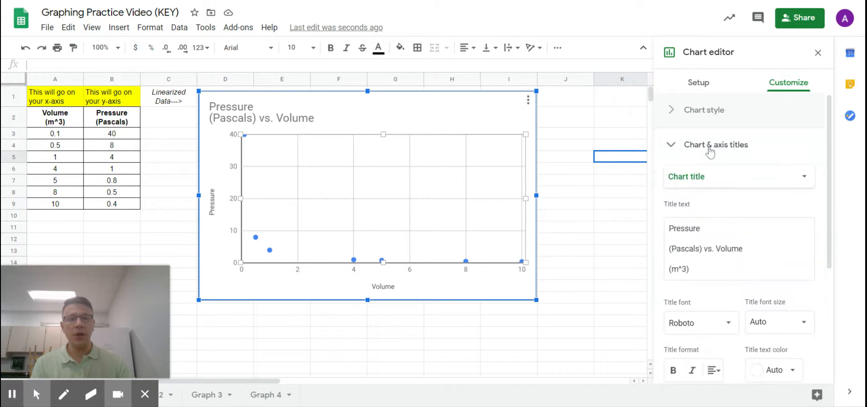
click(722, 185)
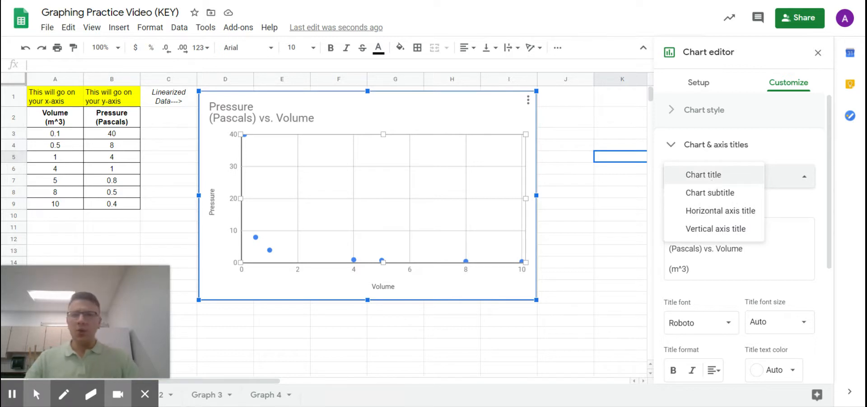
click(712, 176)
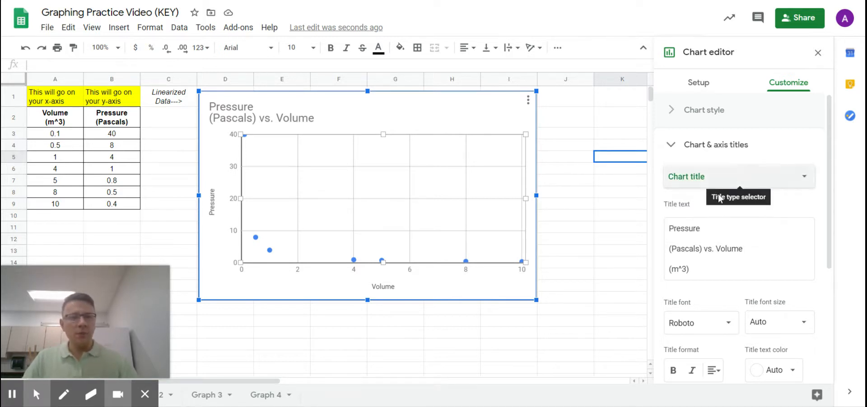
click(752, 145)
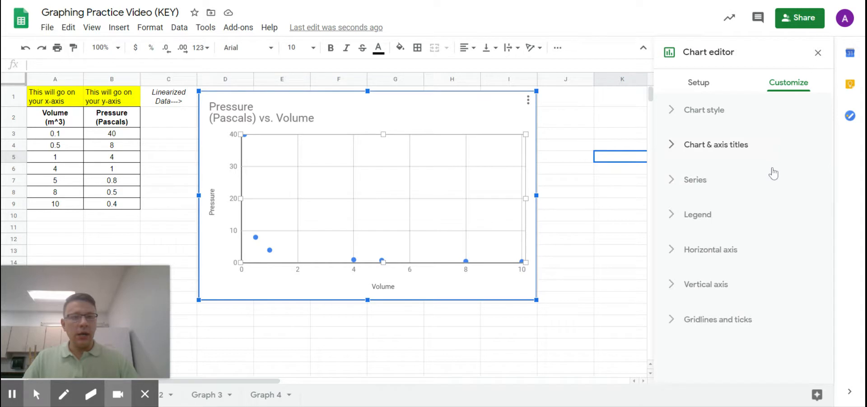
click(747, 148)
click(739, 270)
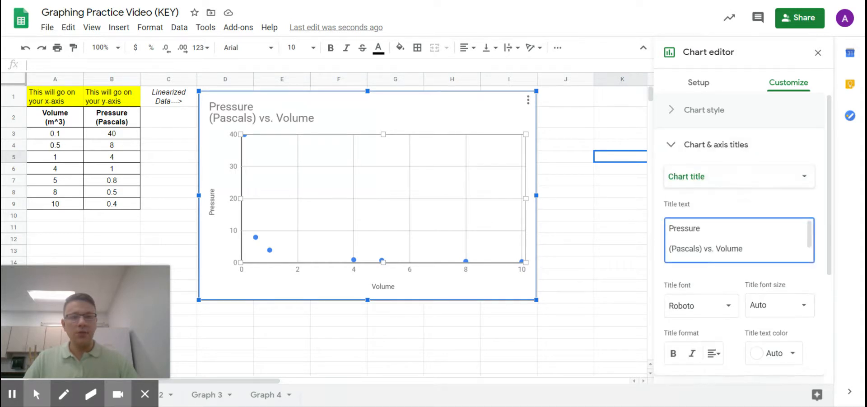
key(Return)
text((m^3))
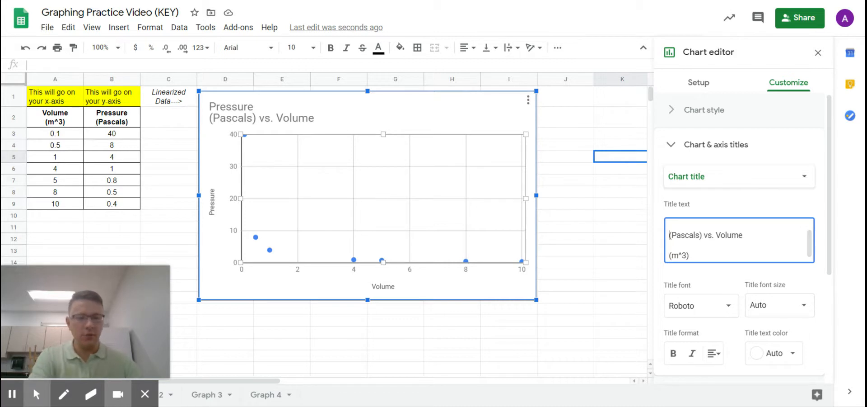
key(BackSpace)
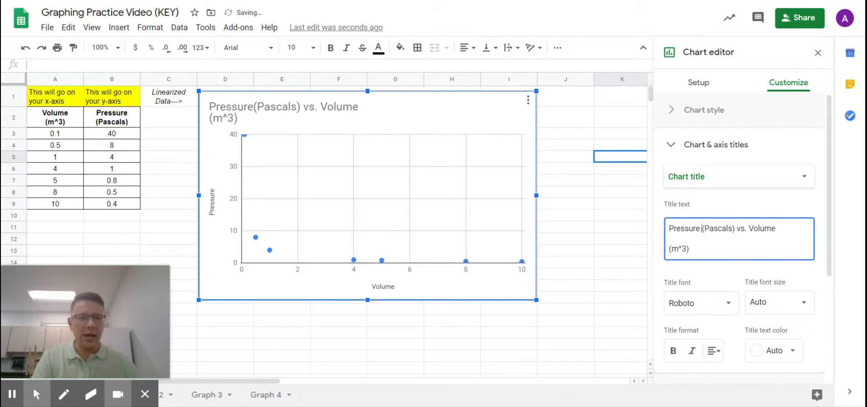
key(BackSpace)
key(BackSpace)
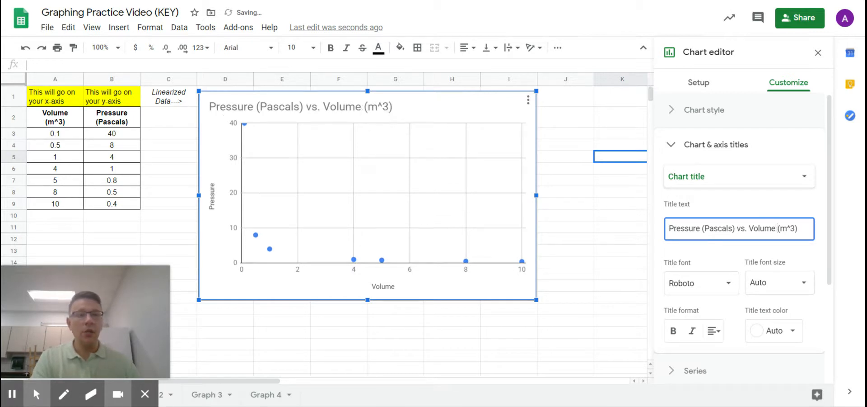
Remove the units from the chart title so it reads "Pressure vs. Volume".
drag(798, 228, 796, 228)
key(BackSpace)
drag(741, 228, 704, 228)
key(BackSpace)
key(BackSpace)
text(v)
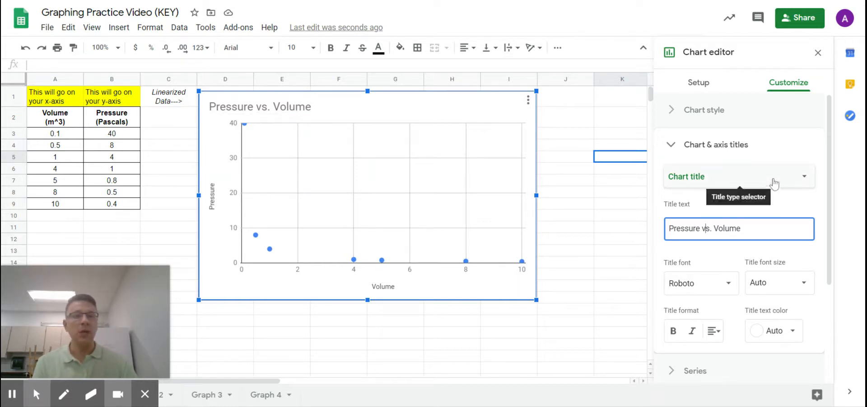
Set the chart's horizontal axis title to "Volume (m^3)".
click(721, 181)
click(741, 211)
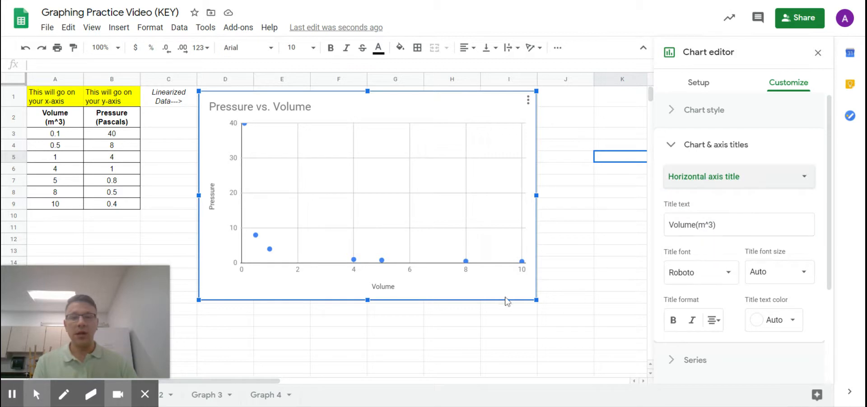
click(718, 225)
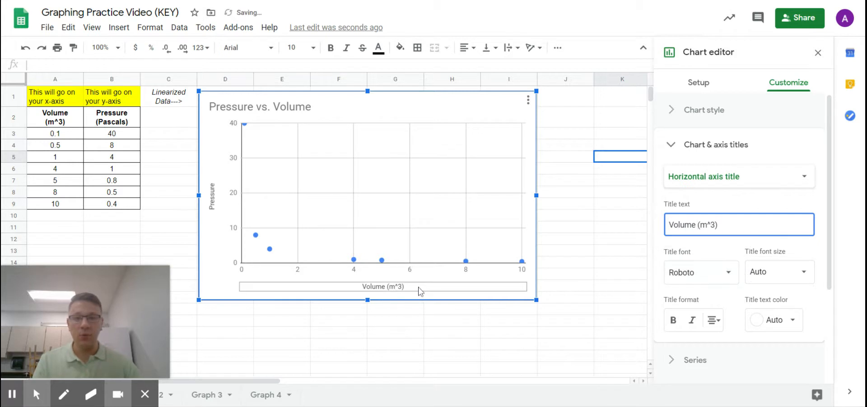
Set the chart's vertical axis title to "Pressure (Pascals)" and deselect the chart.
click(777, 179)
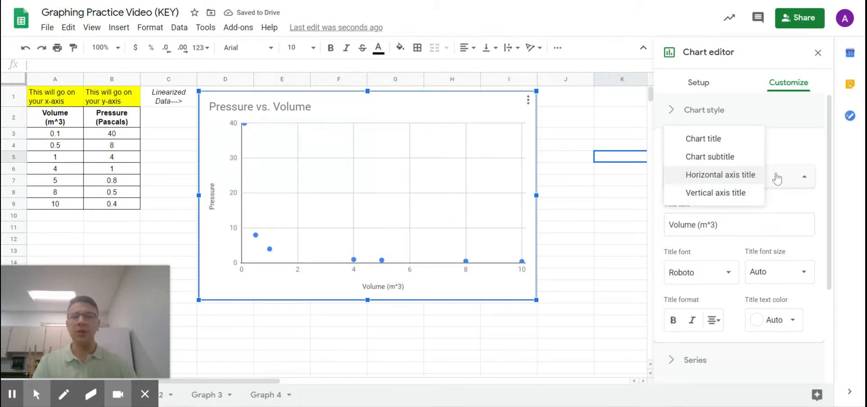
click(737, 193)
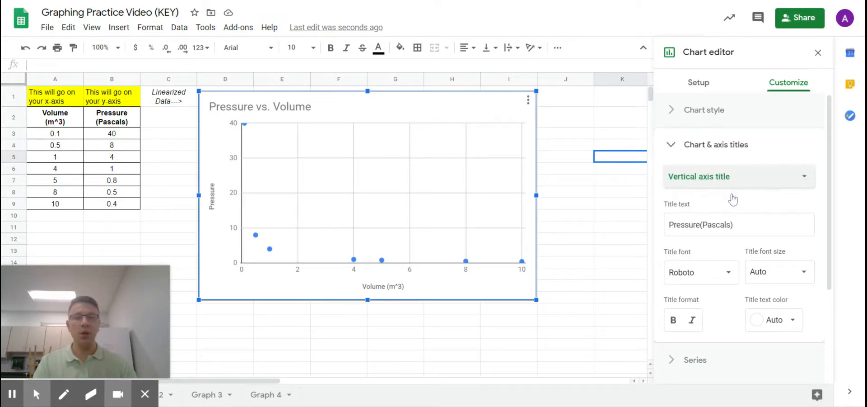
click(601, 259)
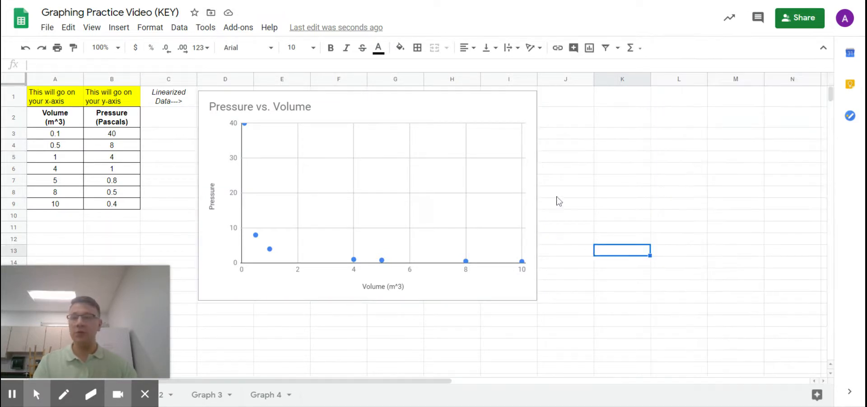
click(118, 122)
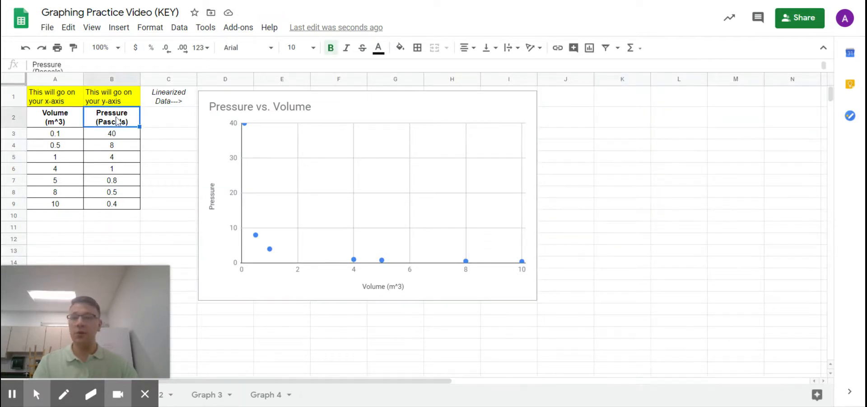
double_click(213, 199)
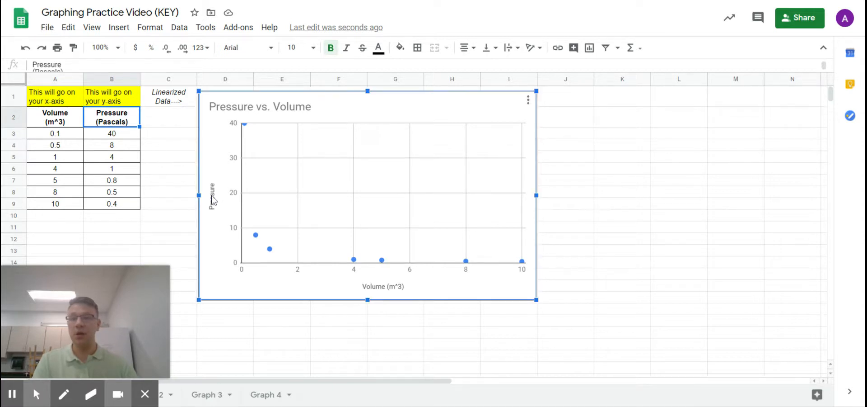
click(723, 225)
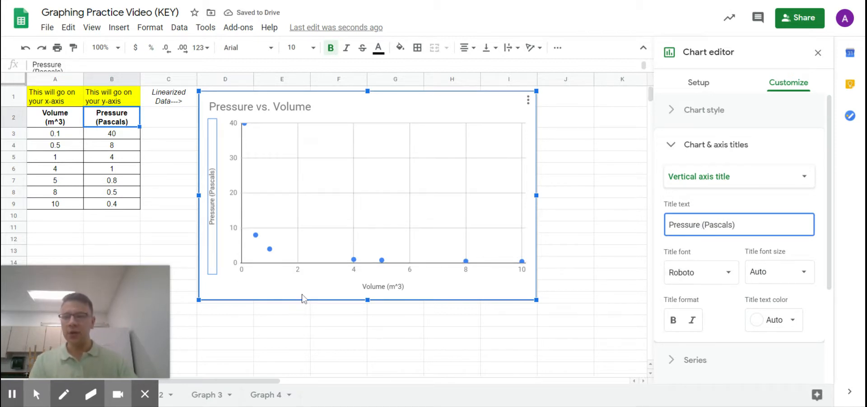
click(329, 347)
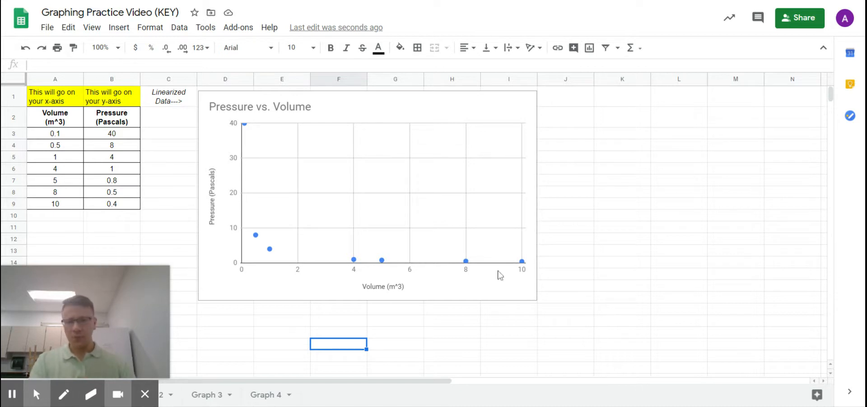
Add a trendline to the Pressure (Pascals) series and set its type to Polynomial.
double_click(443, 192)
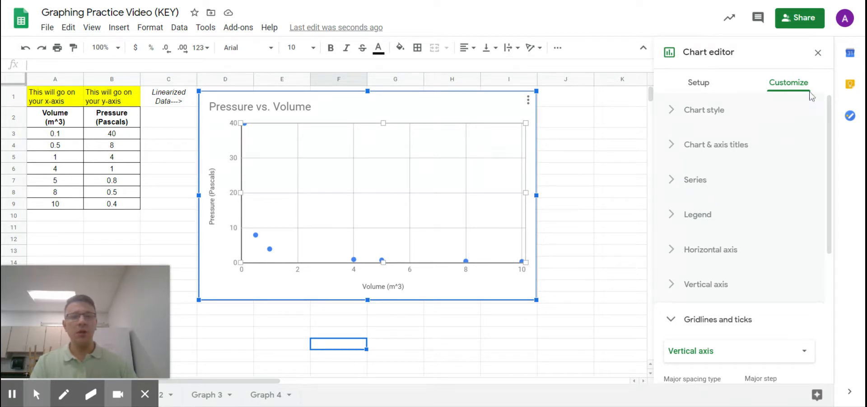
click(701, 181)
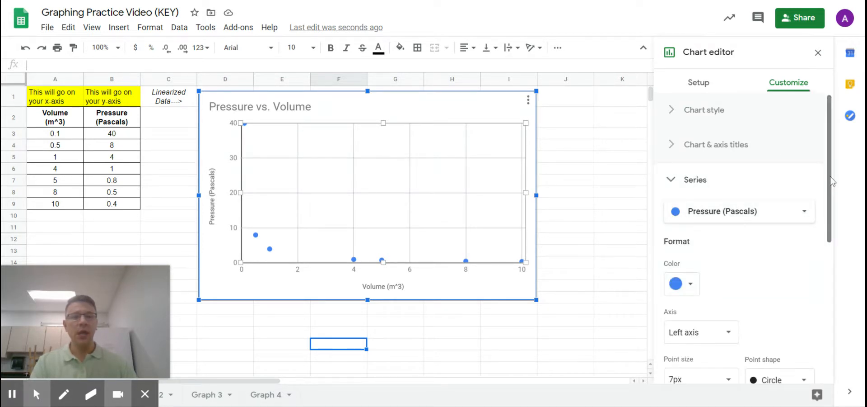
drag(828, 165, 839, 300)
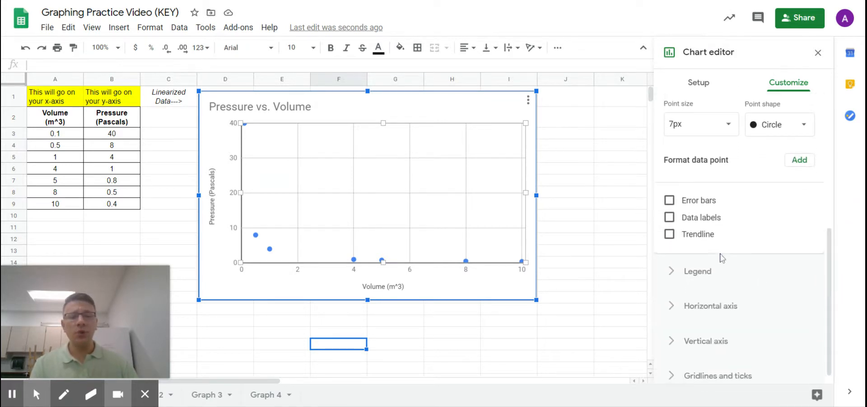
click(670, 235)
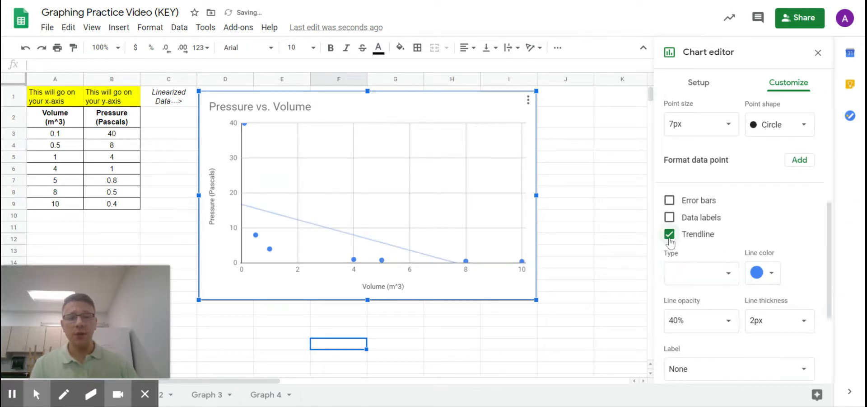
drag(832, 248, 832, 283)
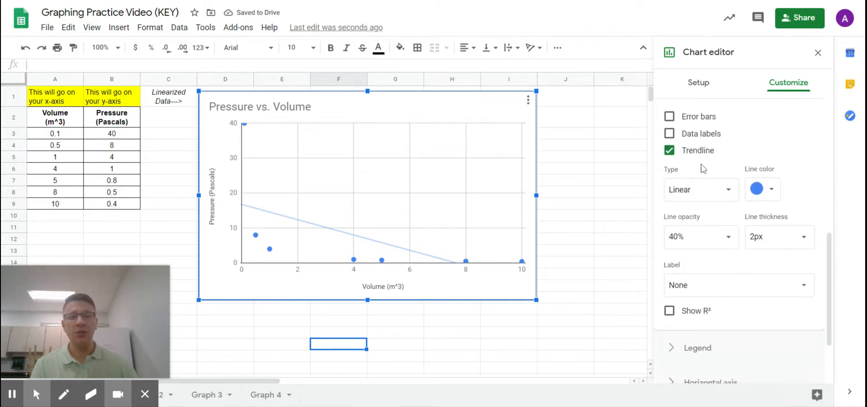
click(698, 195)
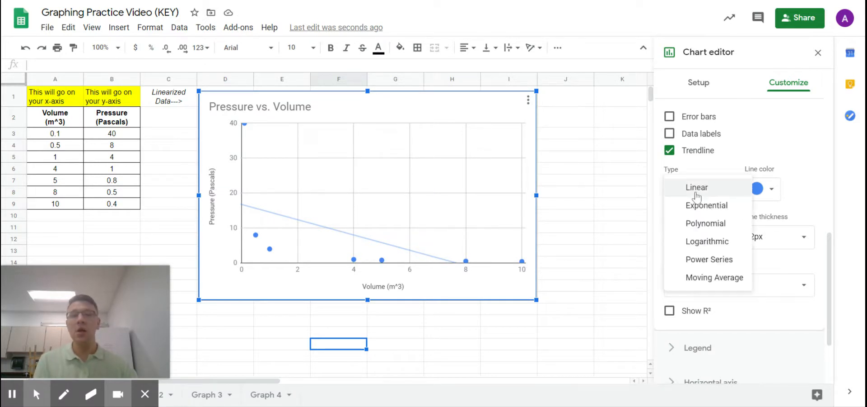
click(704, 224)
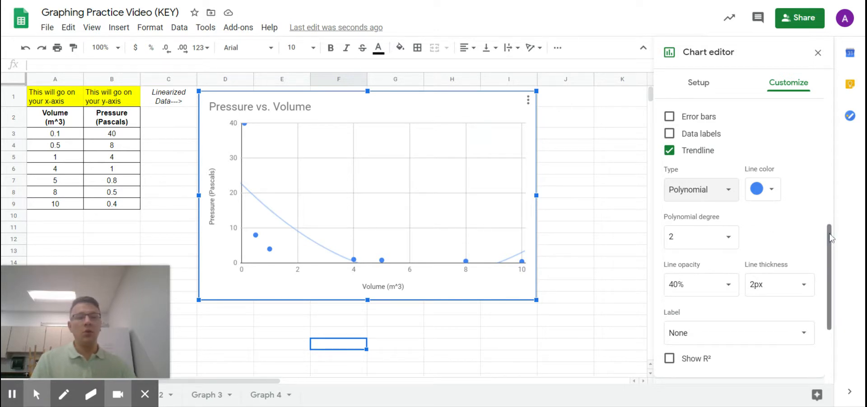
Show the R² value for the trendline and set its label to Use Equation.
drag(831, 239, 833, 269)
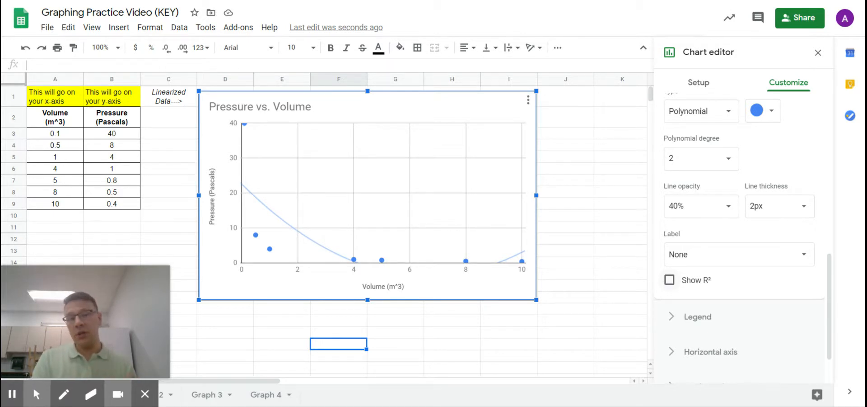
click(669, 279)
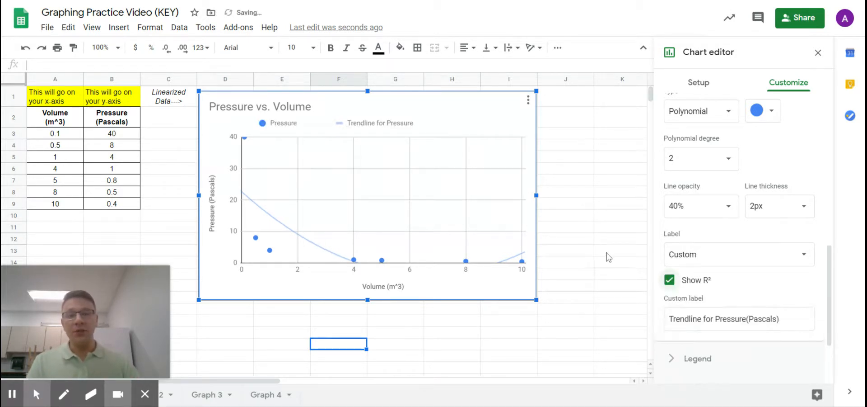
click(742, 261)
click(729, 271)
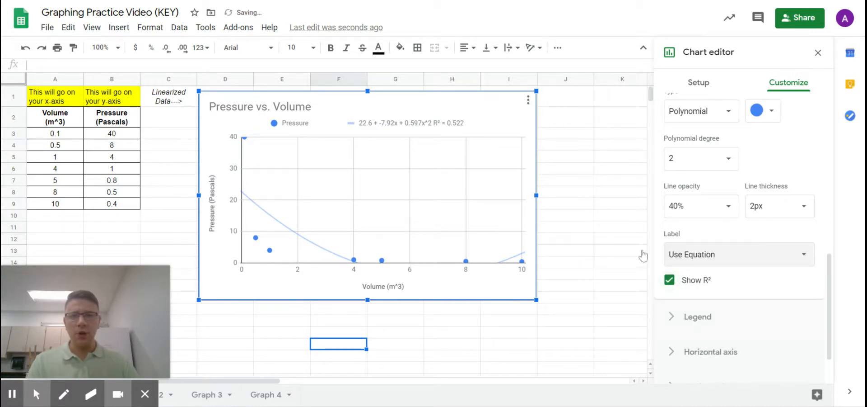
click(63, 394)
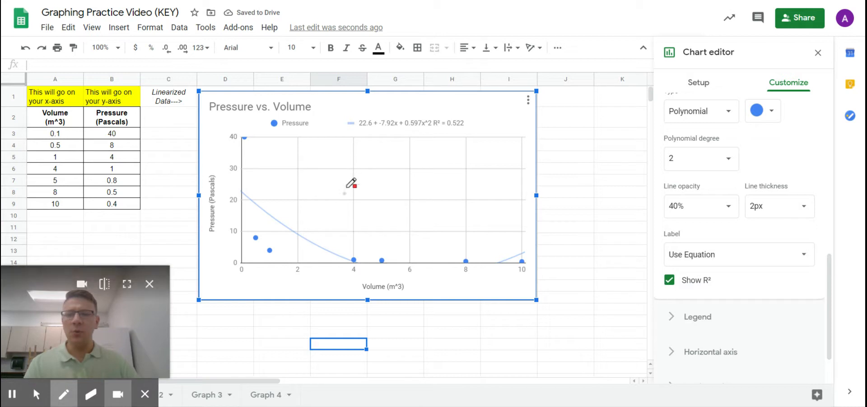
drag(433, 120, 360, 122)
drag(432, 131, 469, 132)
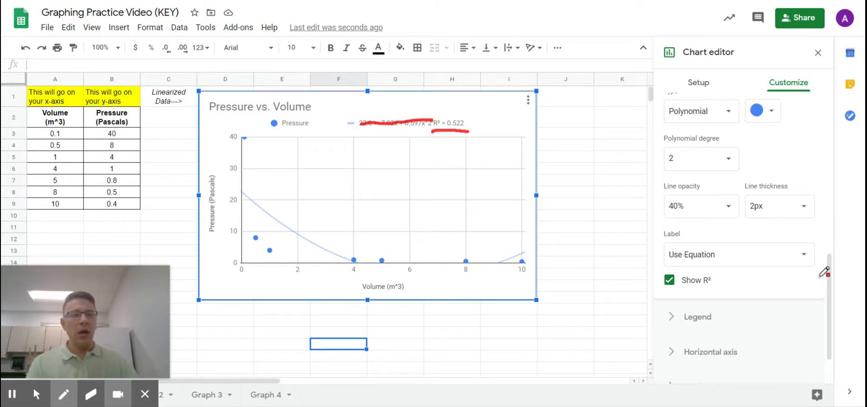
click(36, 397)
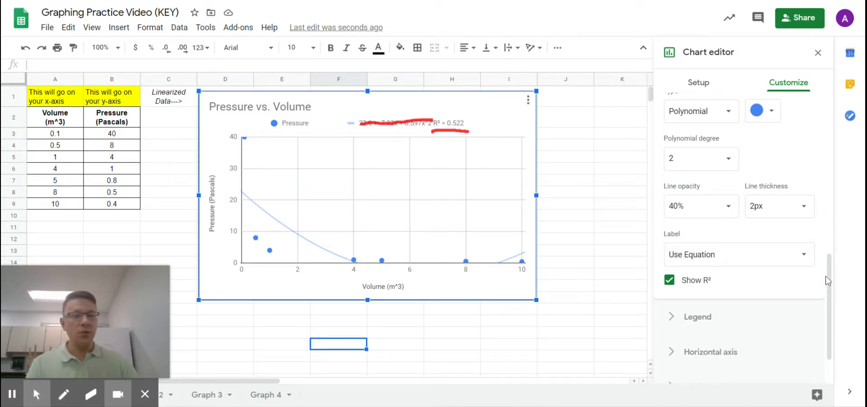
Switch the Pressure trendline to Linear for comparison and set it back to Polynomial.
drag(830, 277, 832, 244)
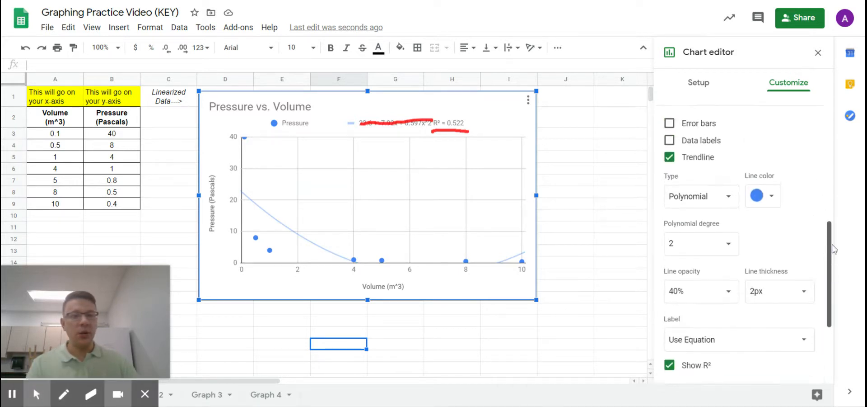
click(695, 203)
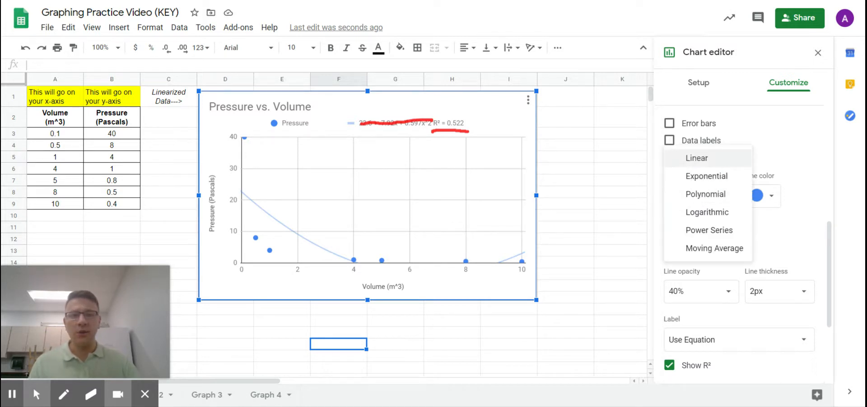
click(698, 158)
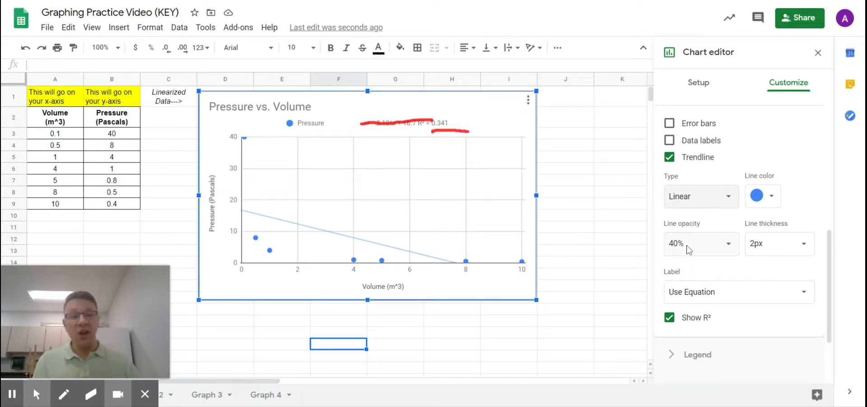
click(691, 206)
click(692, 226)
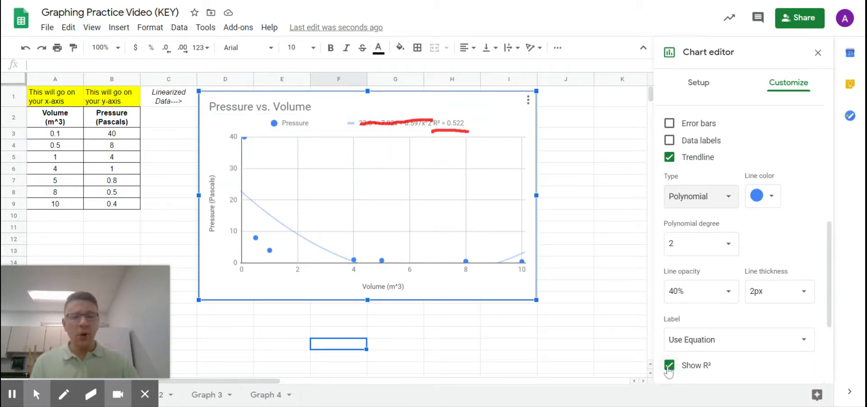
Remove the equation label from the Pressure trendline and hide its R² value.
click(686, 339)
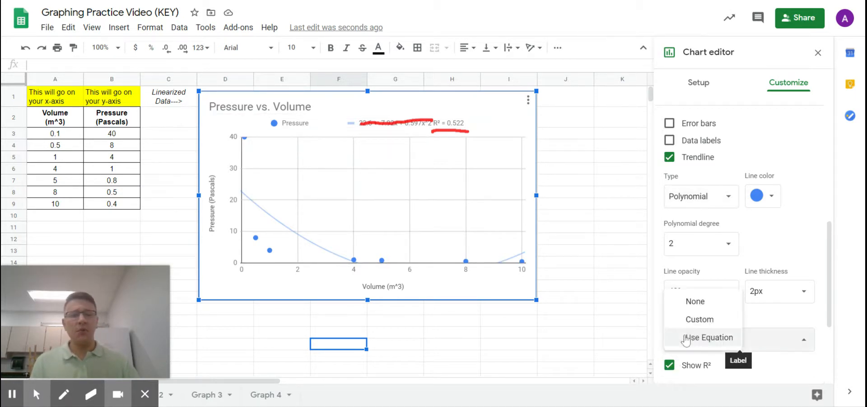
click(689, 300)
click(670, 366)
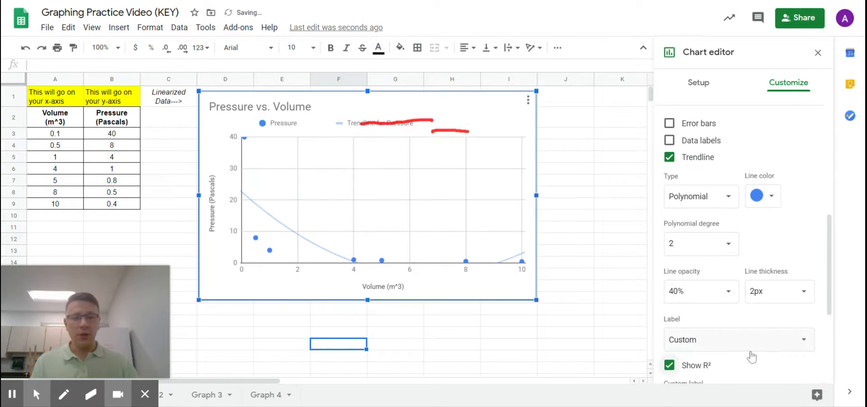
click(670, 365)
Erase the red pen marks over the chart's legend and deselect the chart.
click(85, 398)
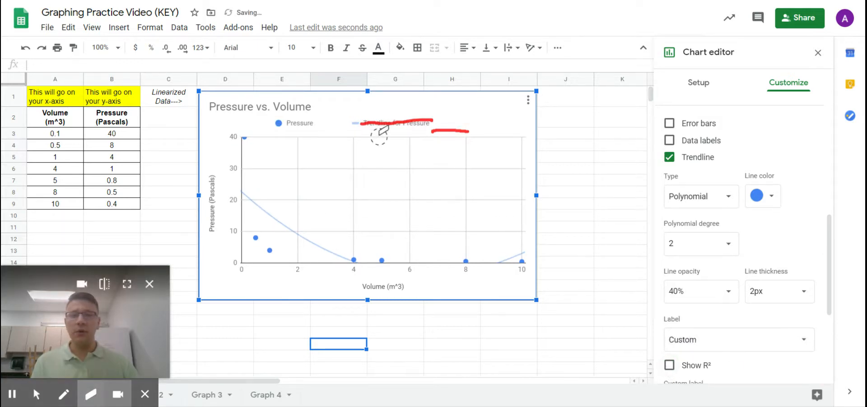
drag(360, 122, 455, 120)
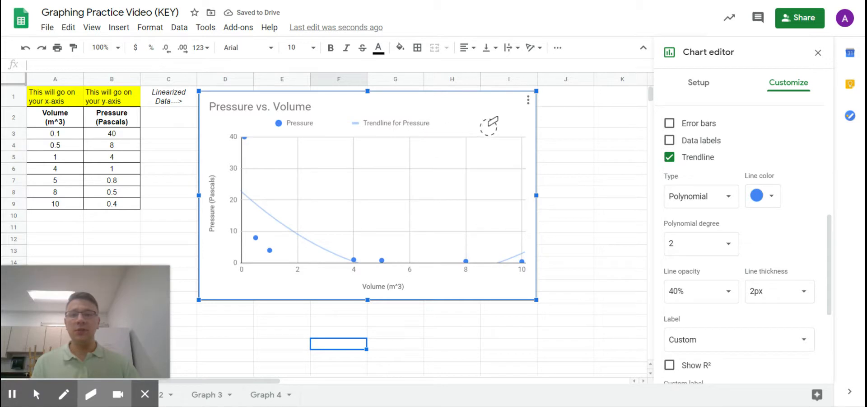
click(37, 394)
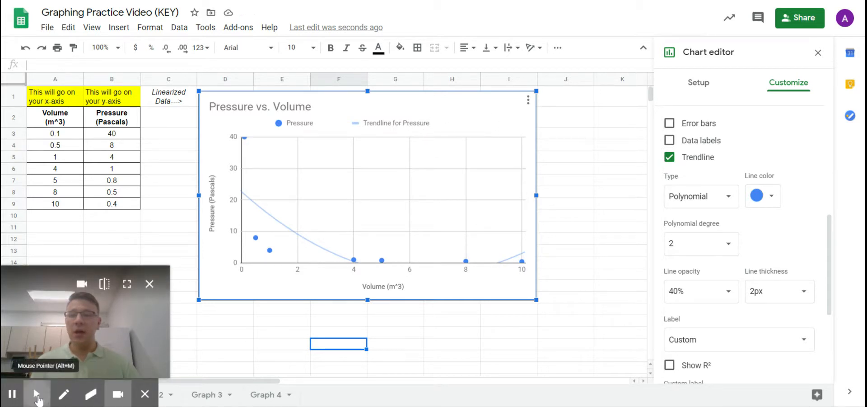
click(613, 333)
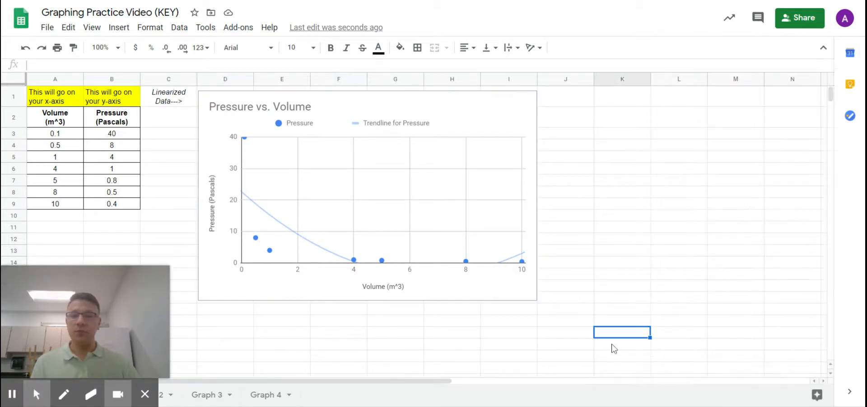
On the Graph 2 sheet, insert a scatter chart of the time and position data in A1:B8 and move it beside the table.
click(164, 396)
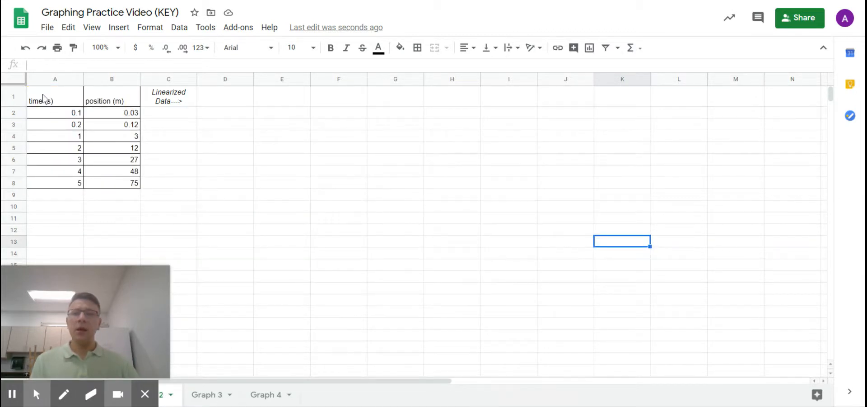
drag(43, 100, 50, 181)
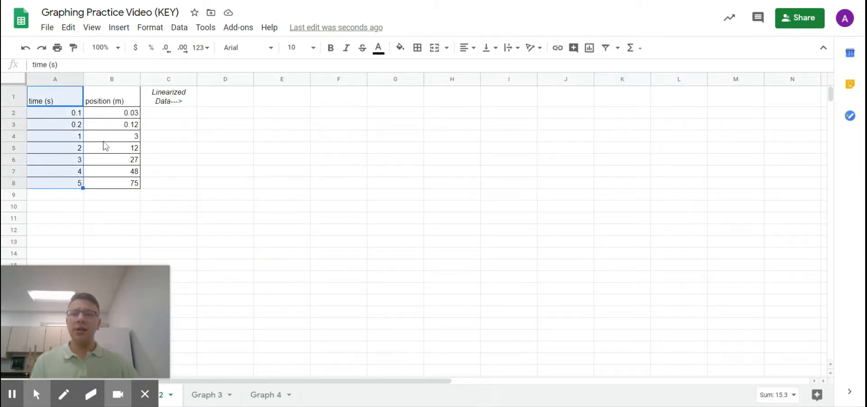
drag(114, 99, 116, 183)
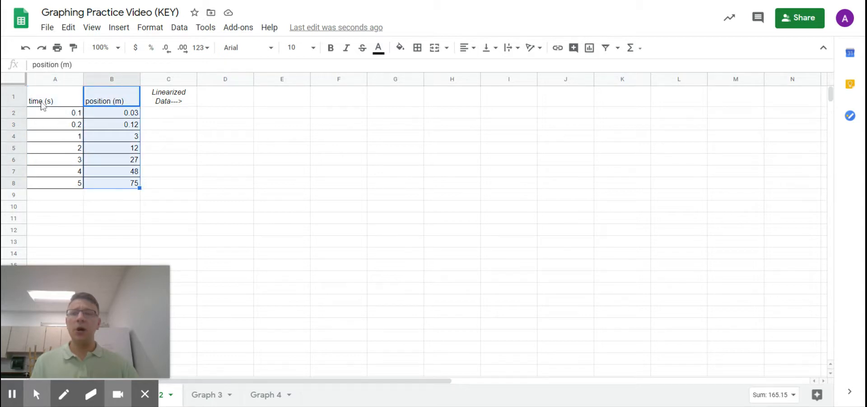
drag(43, 101, 122, 186)
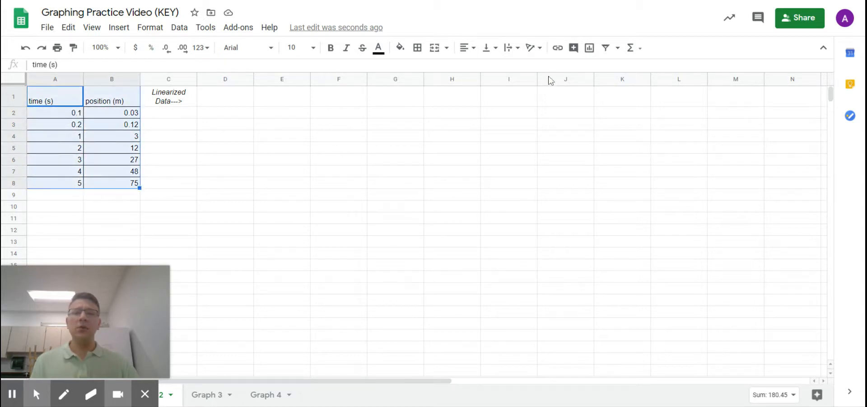
click(589, 50)
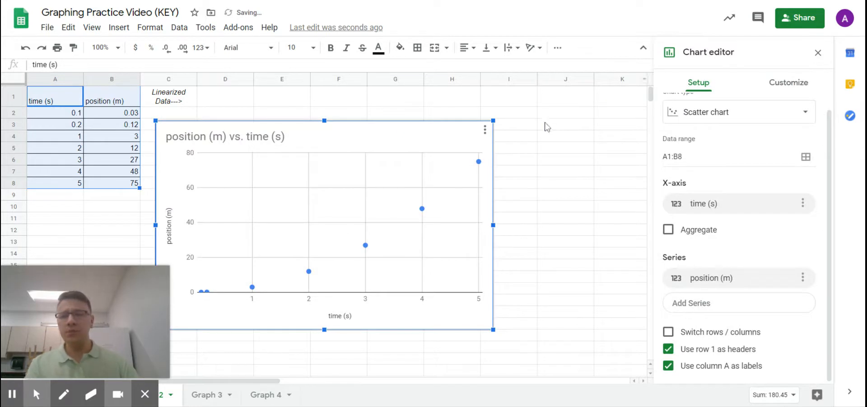
drag(458, 131, 510, 103)
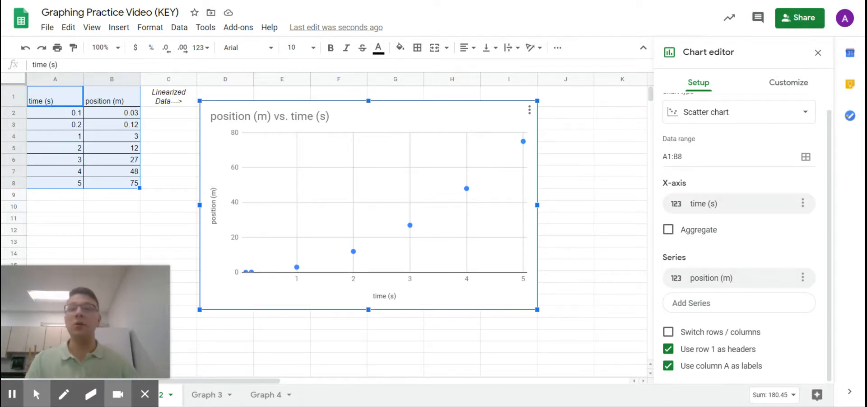
Shorten the chart title to "position vs. time" by removing the units.
double_click(290, 121)
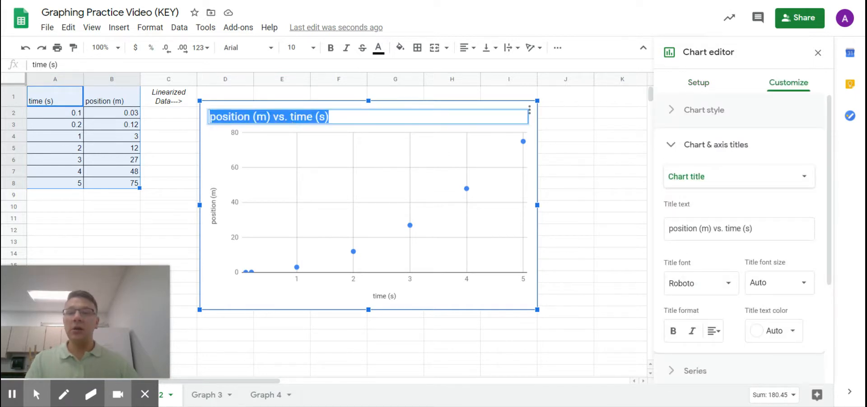
click(271, 118)
key(BackSpace)
key(BackSpace)
key(BackSpace)
key(BackSpace)
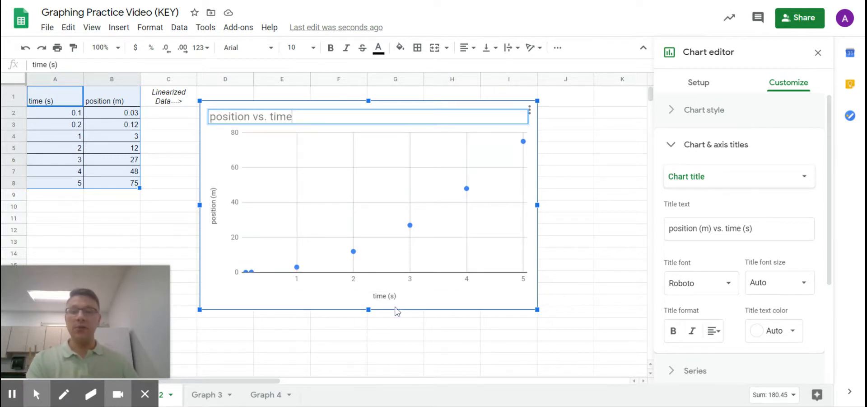
click(487, 227)
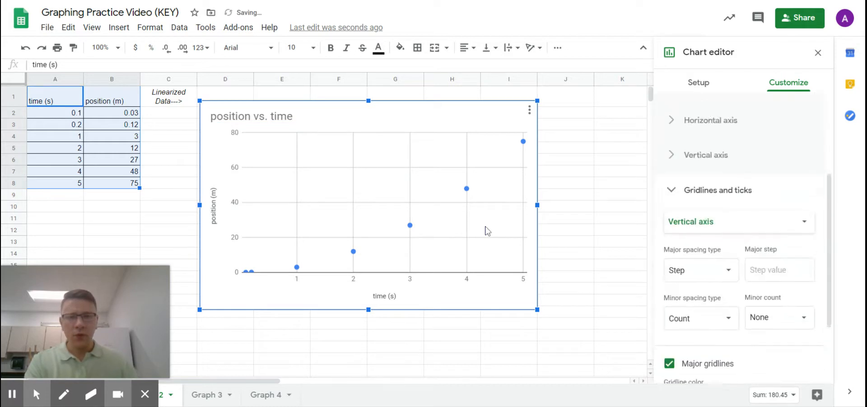
click(673, 191)
scroll(782, 237, down, 1)
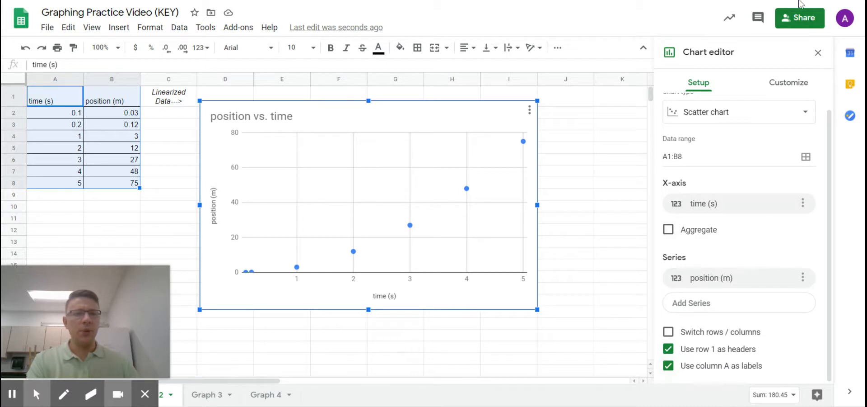
Add a trendline to the position (m) series in the chart's customization settings.
click(790, 83)
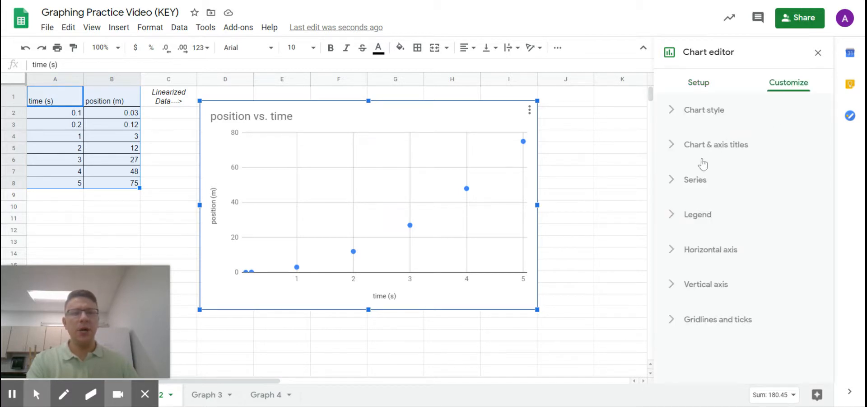
click(693, 181)
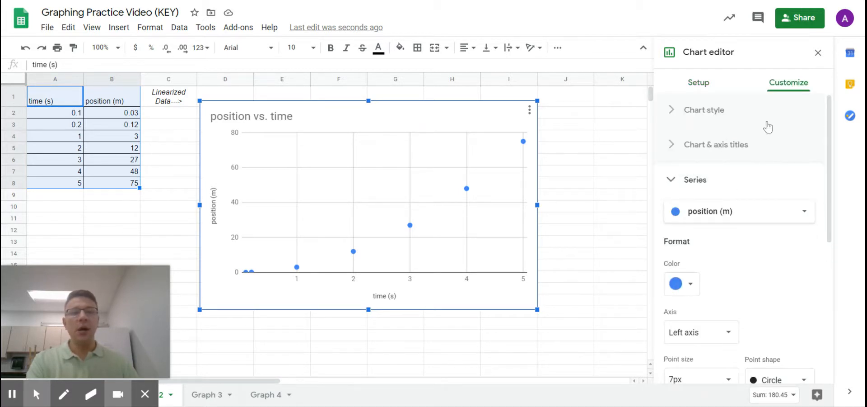
click(700, 113)
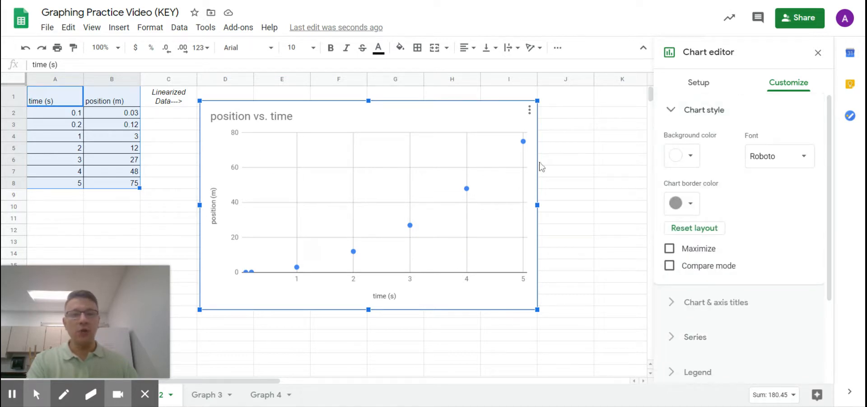
click(679, 111)
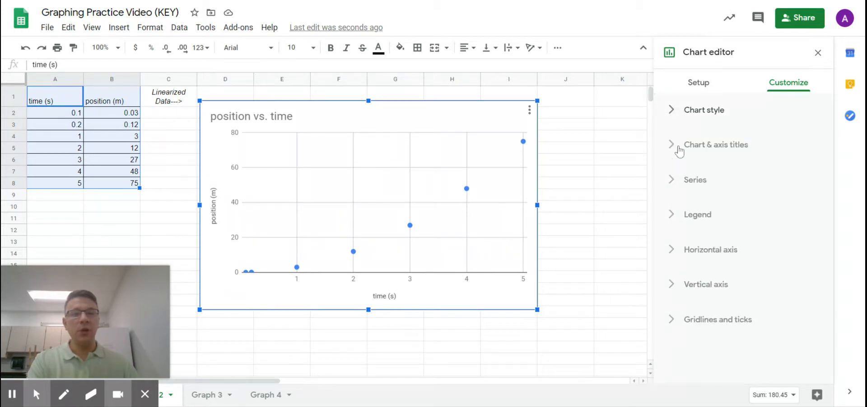
click(679, 151)
click(679, 151)
click(687, 185)
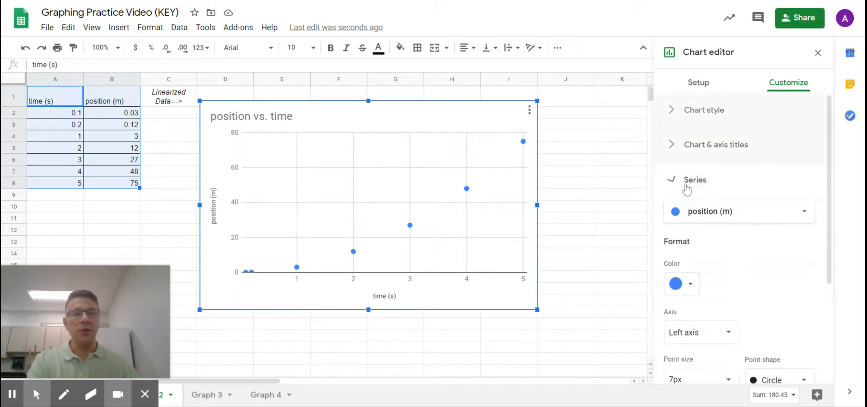
scroll(746, 181, down, 3)
scroll(711, 162, up, 2)
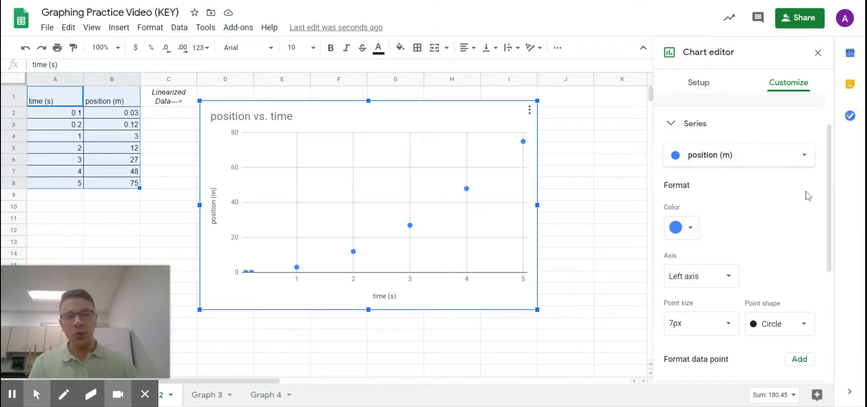
drag(828, 171, 830, 242)
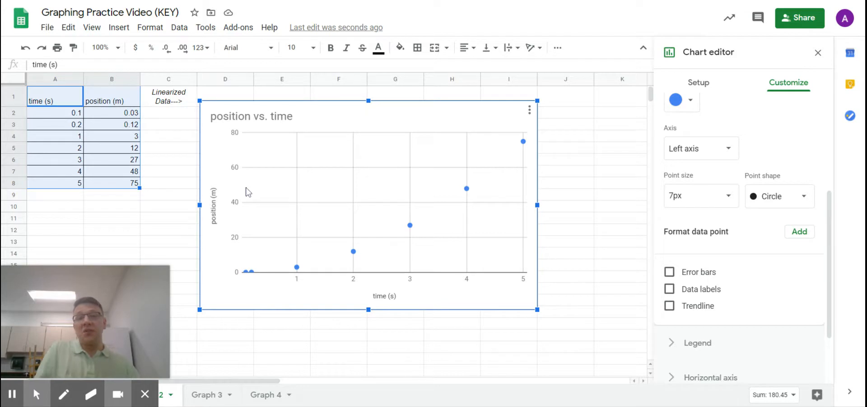
click(669, 306)
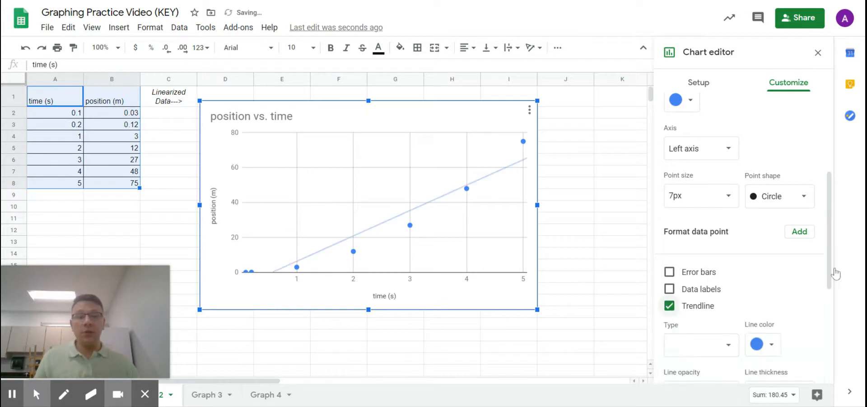
Show the R² value for the position (m) trendline and set its type to Polynomial.
scroll(837, 257, down, 2)
scroll(837, 256, down, 2)
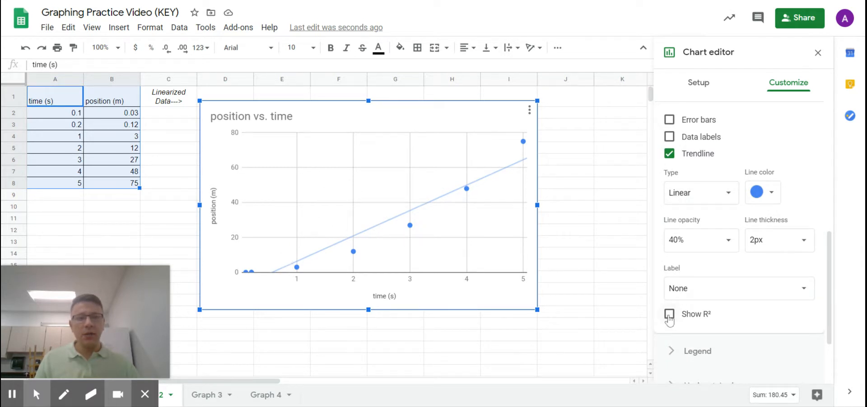
click(669, 314)
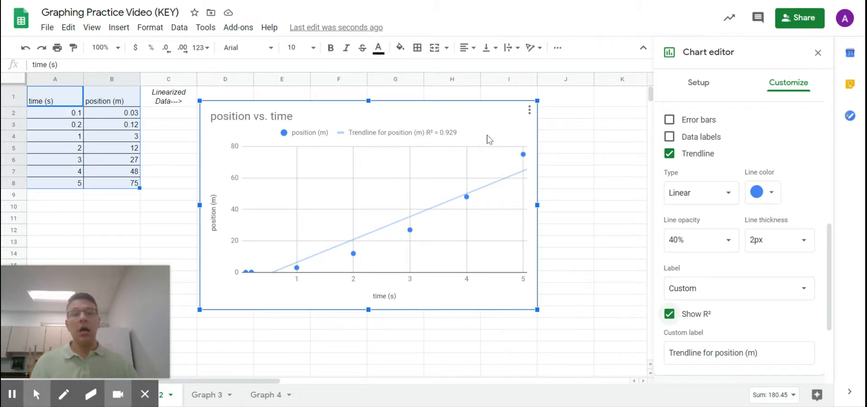
click(704, 198)
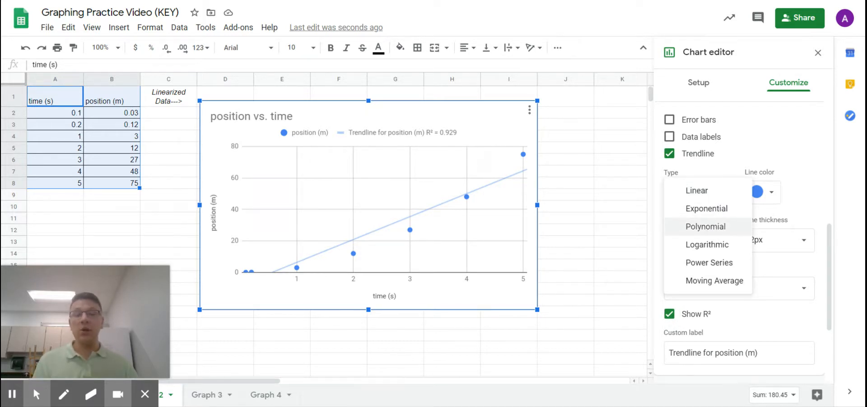
click(711, 230)
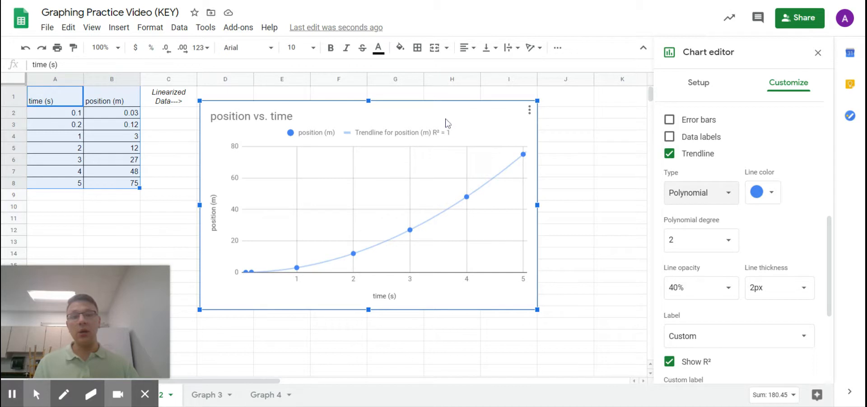
Compare the position trendline's fit using the Linear type, restore the Polynomial type, and close the chart settings.
click(689, 193)
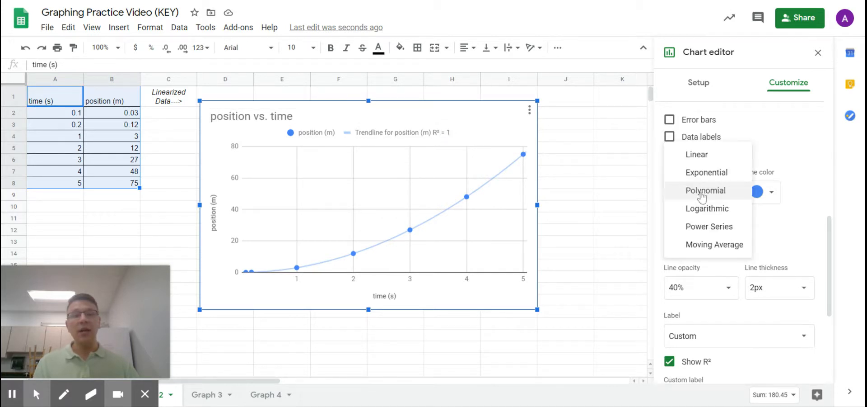
click(700, 156)
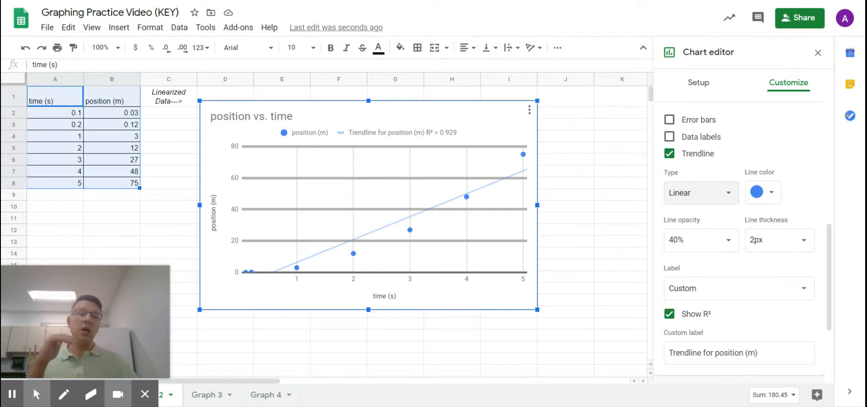
click(710, 202)
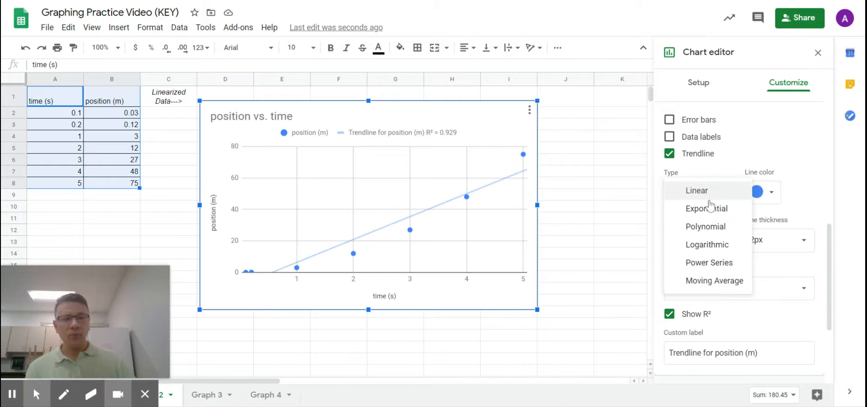
click(709, 226)
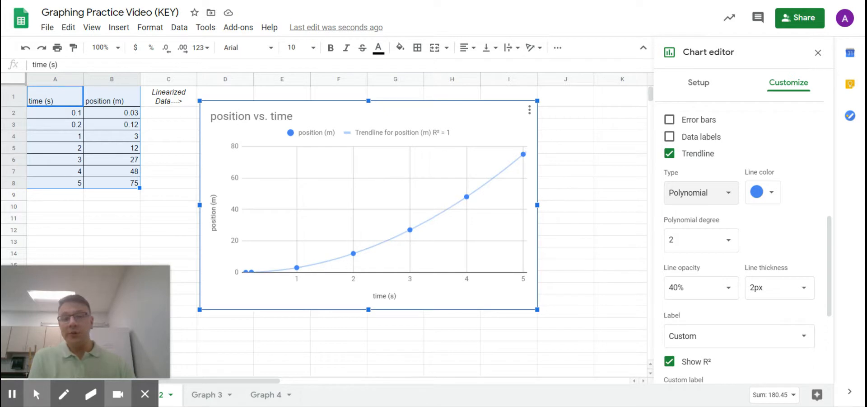
scroll(745, 286, down, 1)
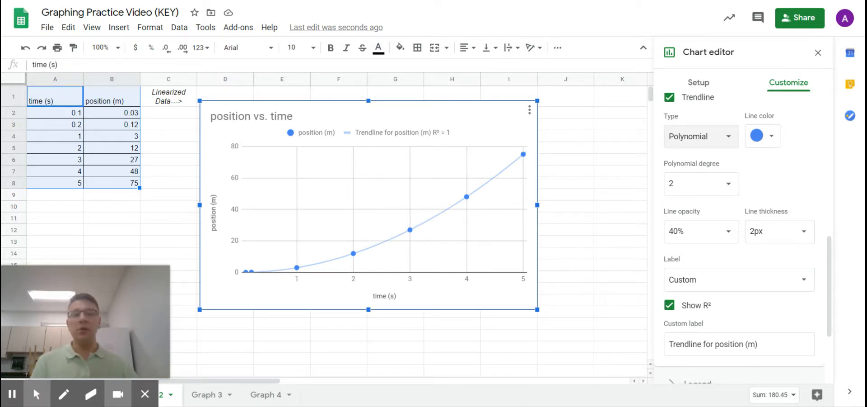
click(606, 206)
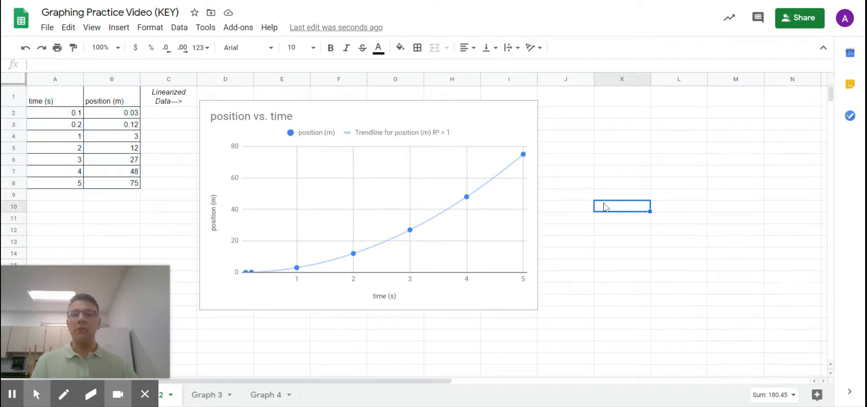
On the Graph 3 sheet, insert a scatter chart of the mass and velocity data in A1:B9 and move it beside the table.
click(211, 396)
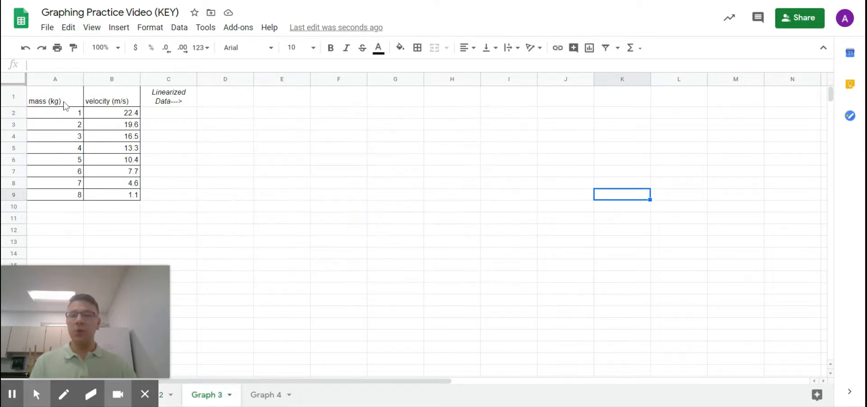
drag(61, 97, 61, 199)
drag(128, 102, 116, 195)
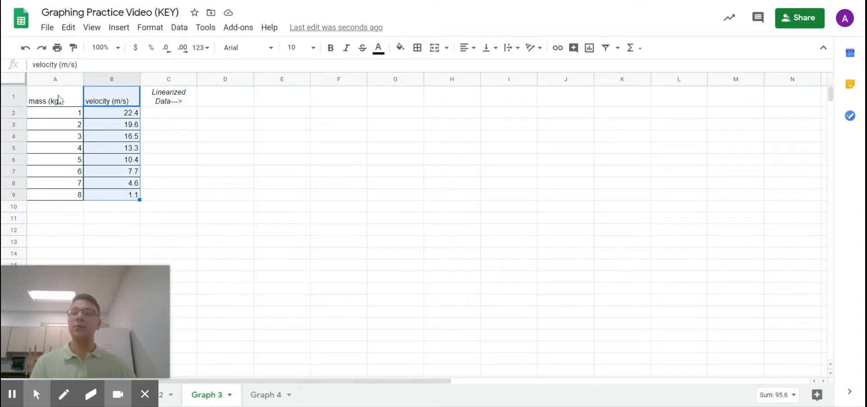
drag(58, 99, 128, 194)
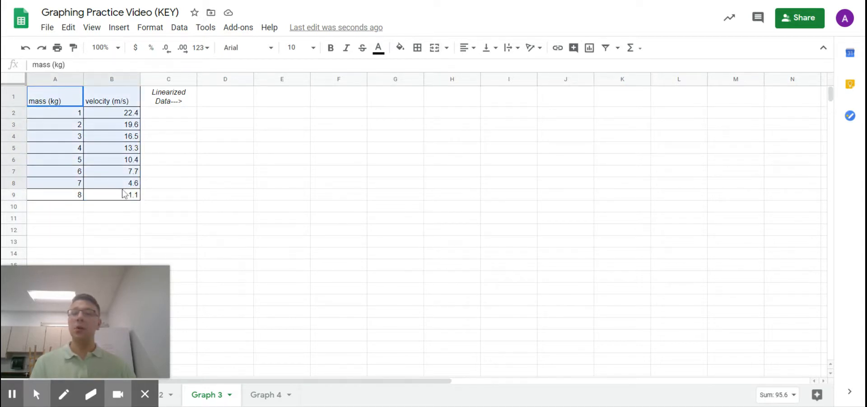
click(589, 48)
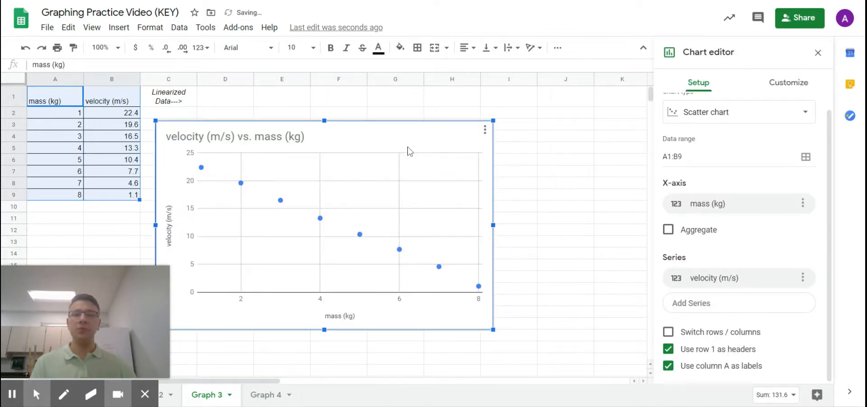
drag(494, 121, 473, 117)
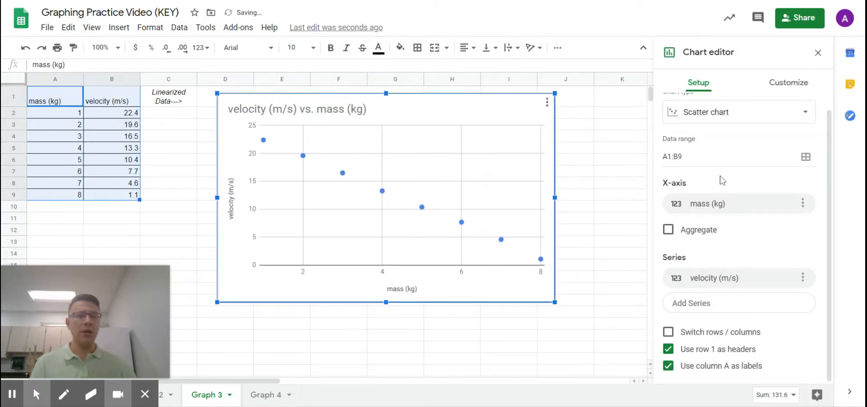
scroll(737, 162, up, 1)
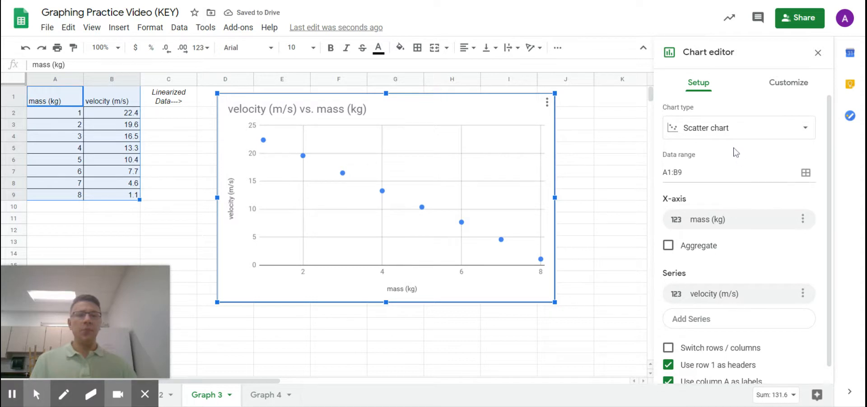
scroll(740, 128, down, 1)
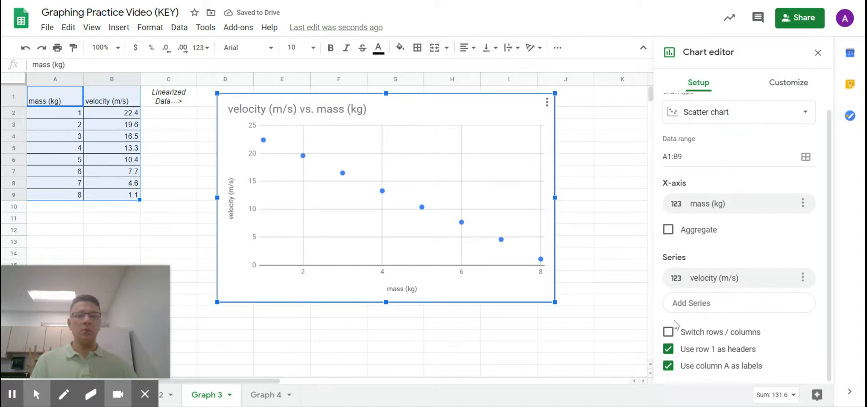
Shorten the chart title to "velocity vs. mass" by removing the units, and check the horizontal and vertical axis titles.
click(784, 92)
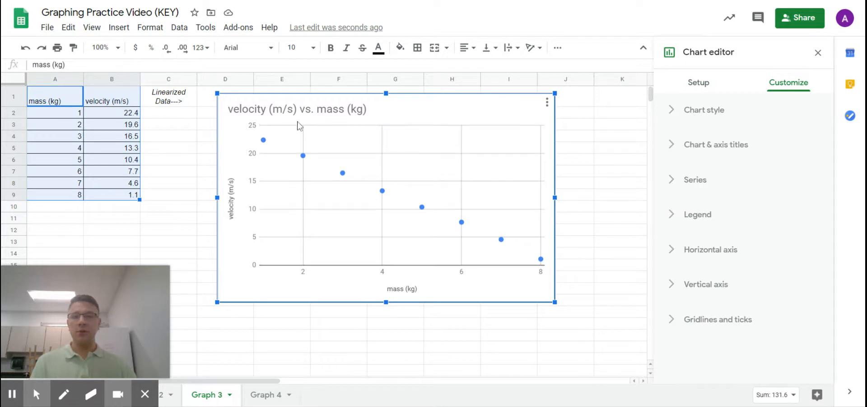
click(722, 145)
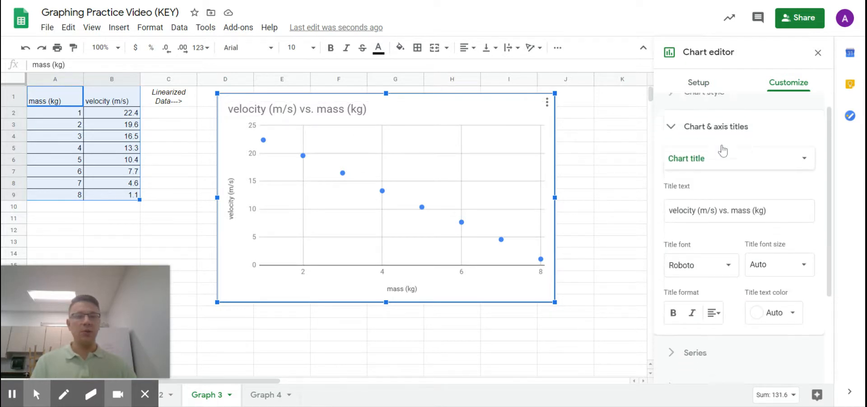
click(707, 124)
click(723, 119)
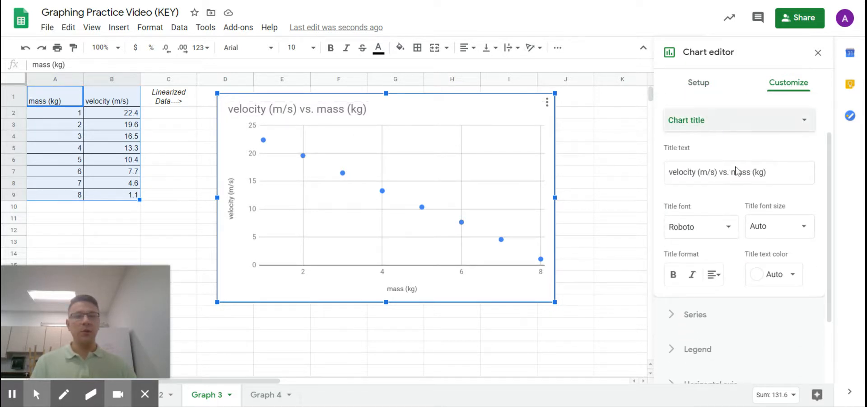
click(692, 172)
click(720, 172)
key(BackSpace)
key(BackSpace)
key(BackSpace)
key(BackSpace)
key(BackSpace)
key(BackSpace)
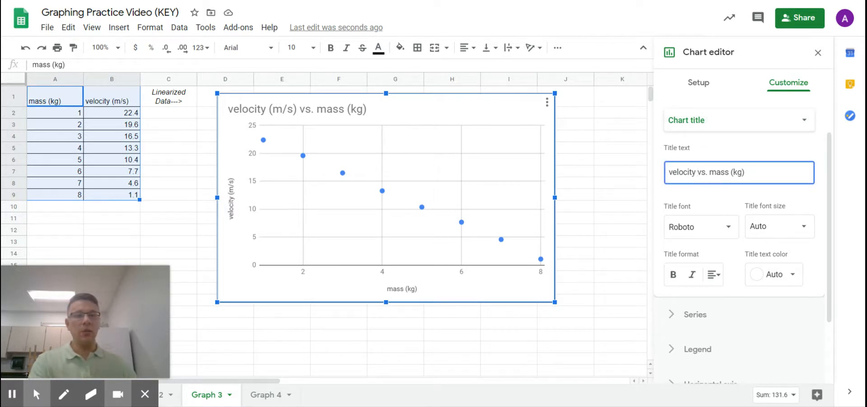
key(End)
key(BackSpace)
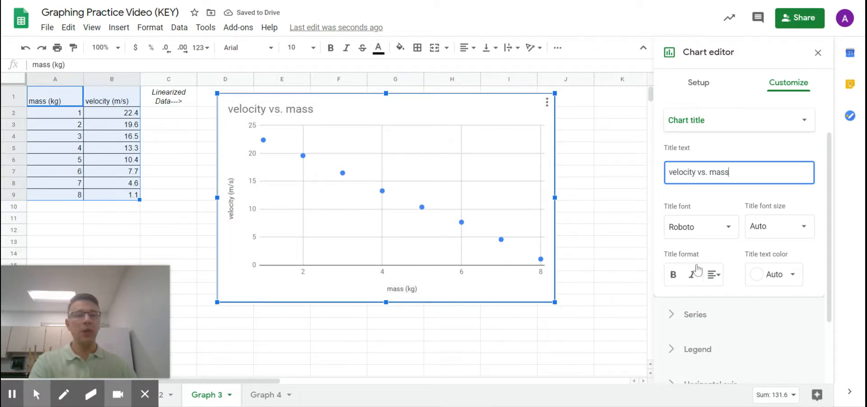
click(736, 119)
click(715, 156)
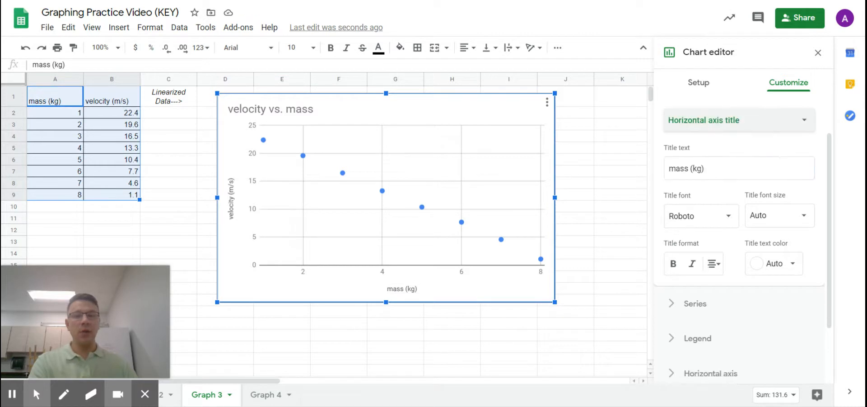
click(707, 120)
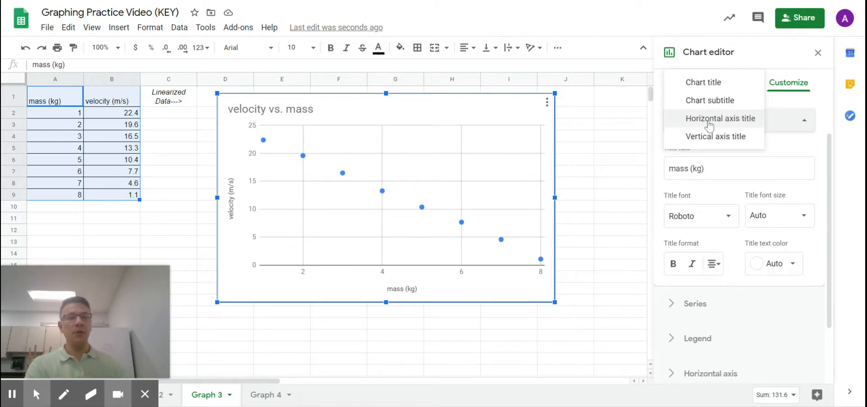
click(707, 136)
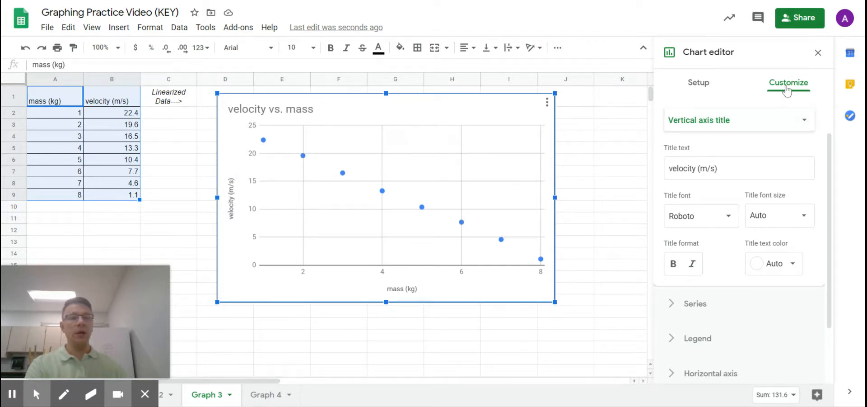
Add a trendline to the velocity (m/s) series and show its R² value.
scroll(718, 217, up, 2)
click(673, 144)
click(677, 176)
scroll(768, 176, down, 4)
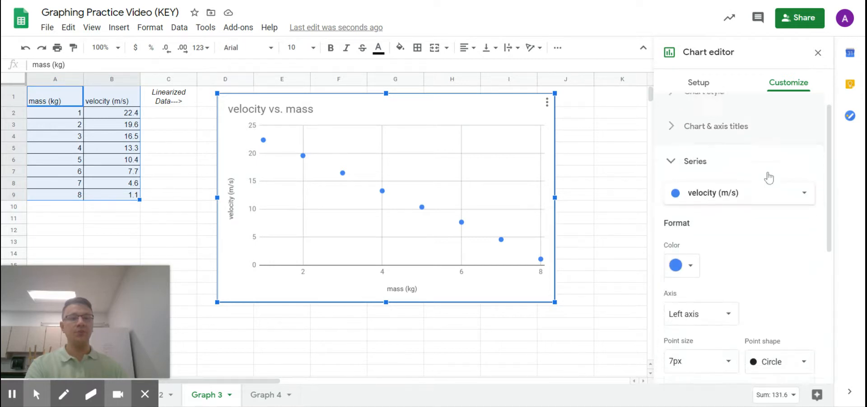
scroll(768, 190, down, 2)
click(670, 264)
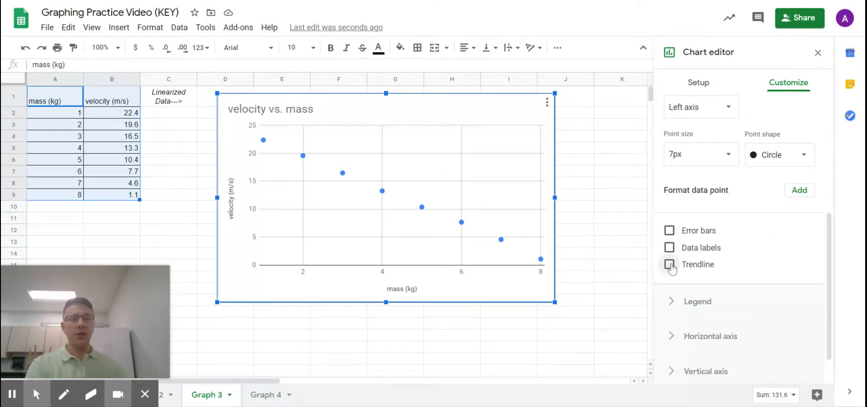
scroll(766, 247, down, 4)
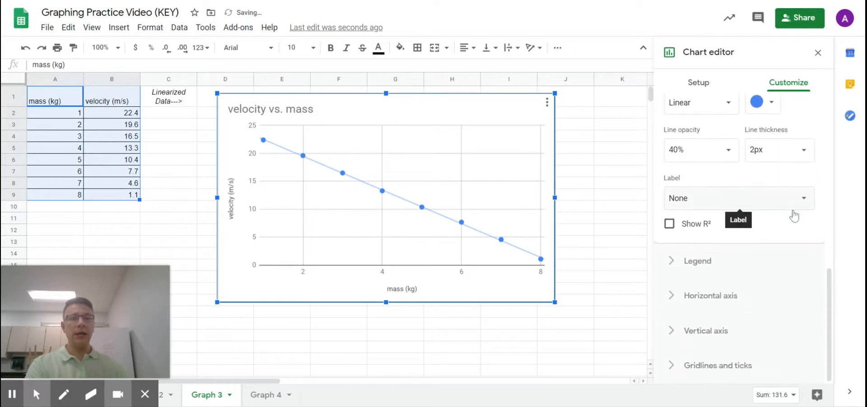
click(669, 281)
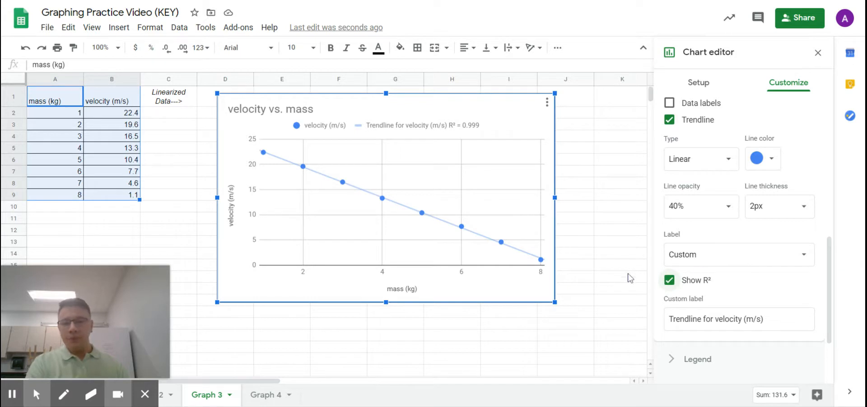
Label the velocity trendline with its equation and hide its R² value.
click(728, 255)
click(722, 270)
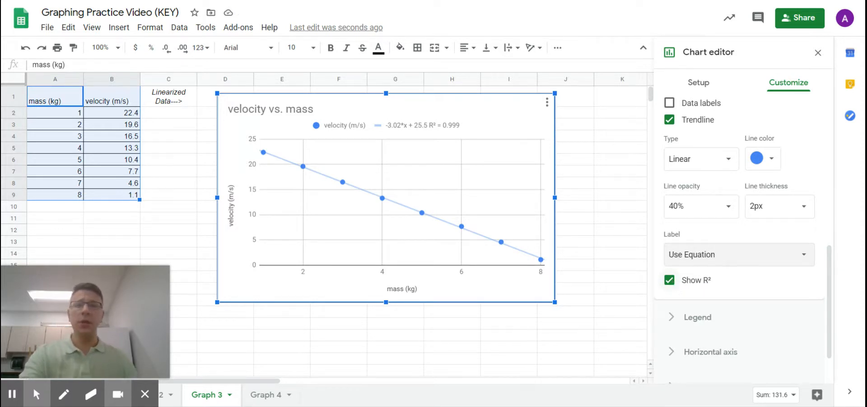
click(669, 280)
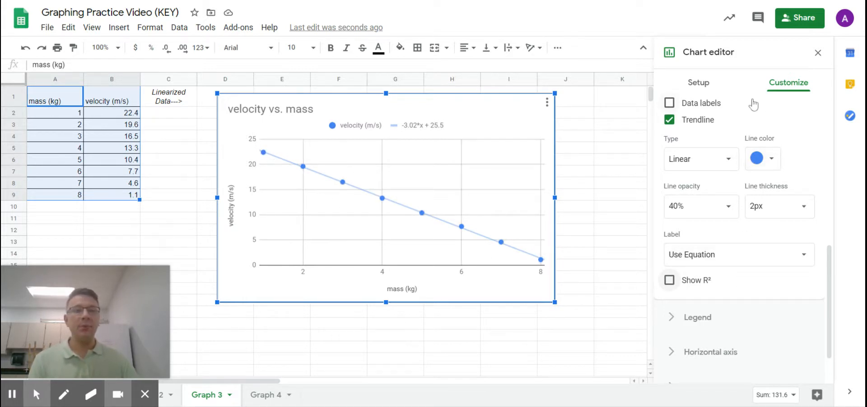
Set the vertical axis maximum of the velocity vs. mass chart to 26.
scroll(729, 161, up, 1)
scroll(728, 161, up, 3)
scroll(694, 229, up, 4)
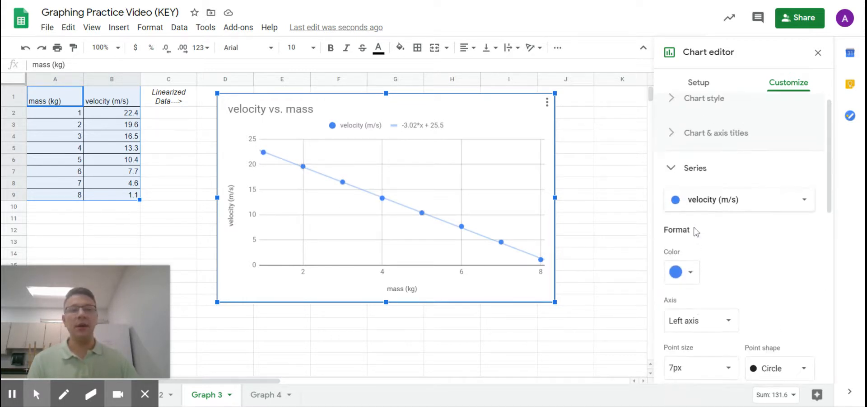
click(670, 183)
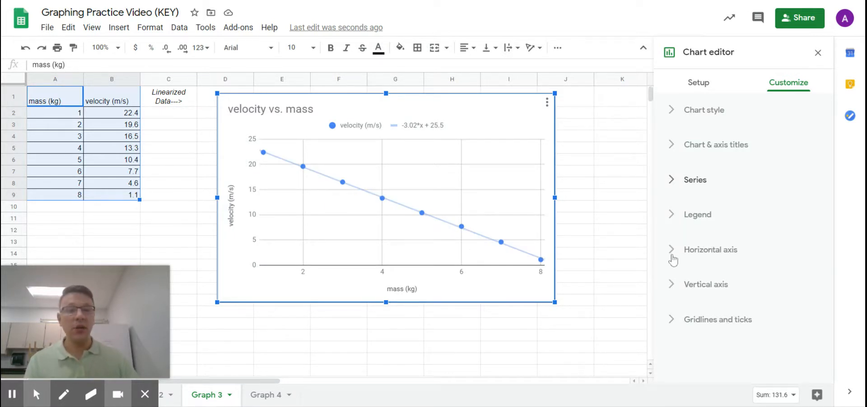
click(674, 284)
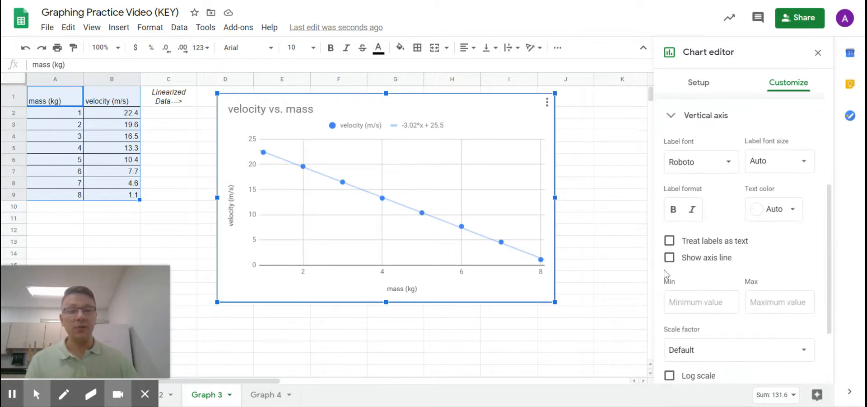
click(780, 301)
text(26)
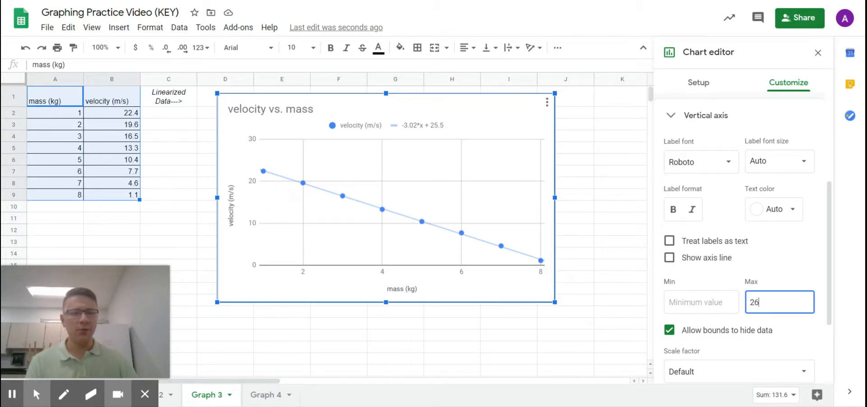
Set the horizontal axis minimum to 0 so the trendline extends to the vertical axis, and leave the chart settings.
click(675, 121)
click(688, 251)
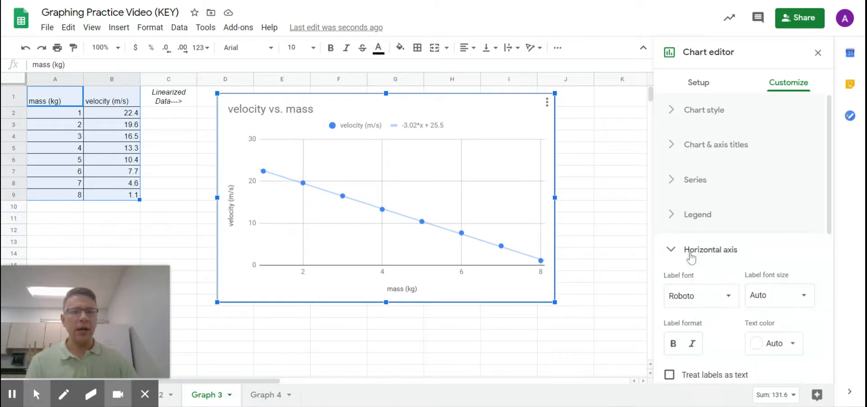
scroll(718, 308, down, 3)
click(720, 318)
text(0)
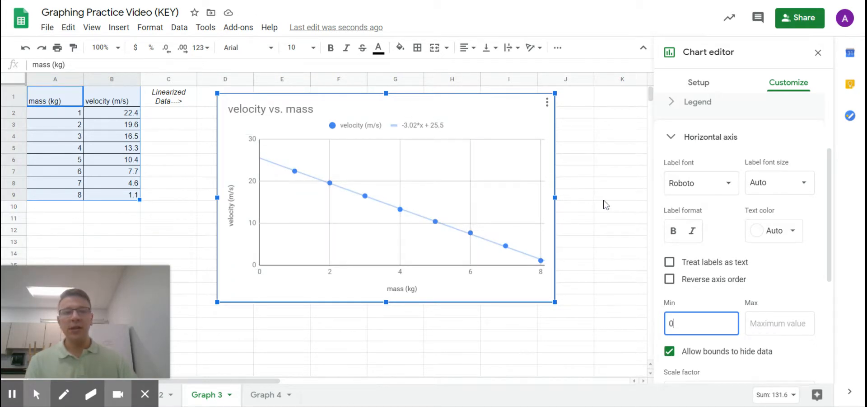
click(618, 277)
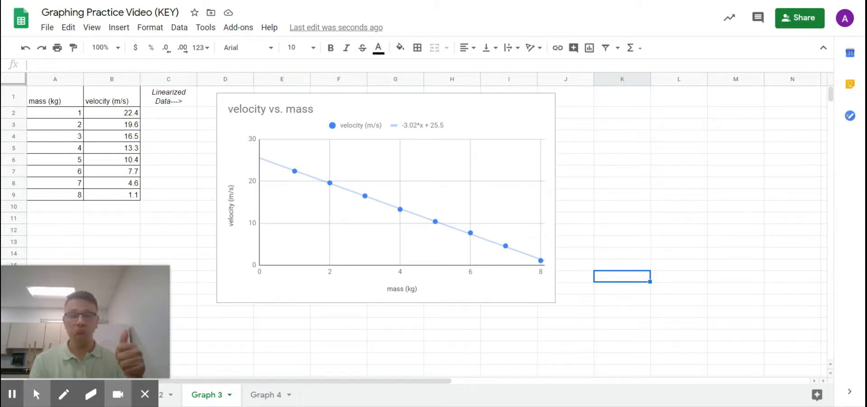
Insert a scatter chart of the time and velocity data in A1:B9 on the Graph 4 sheet and position it beside the table.
click(276, 394)
drag(66, 96, 59, 201)
drag(110, 100, 116, 195)
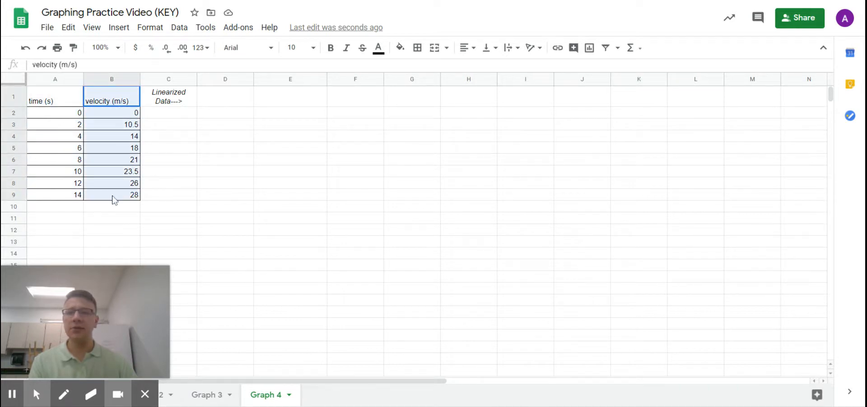
click(167, 174)
drag(66, 106, 127, 197)
click(588, 53)
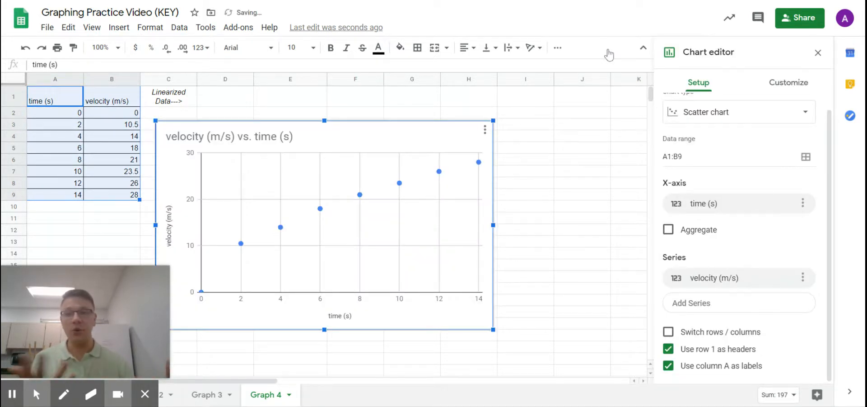
drag(369, 131, 416, 96)
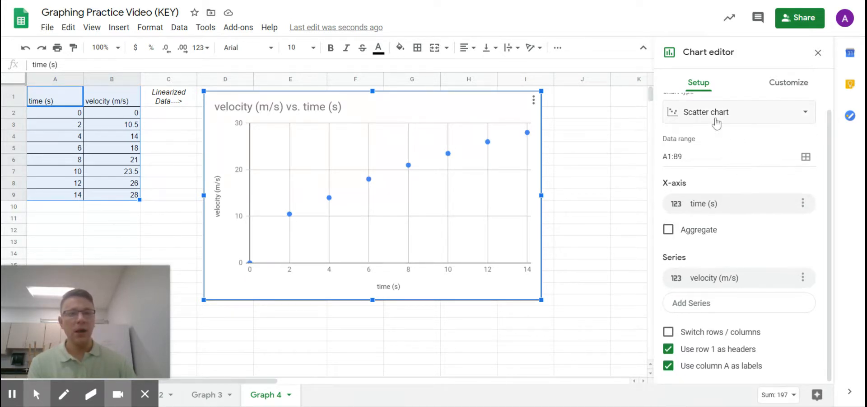
Remove the units from the chart title so it reads "velocity vs. time".
click(794, 88)
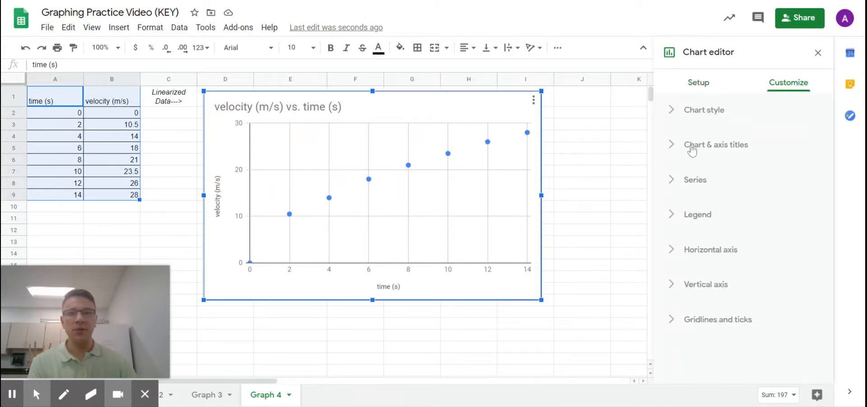
click(265, 110)
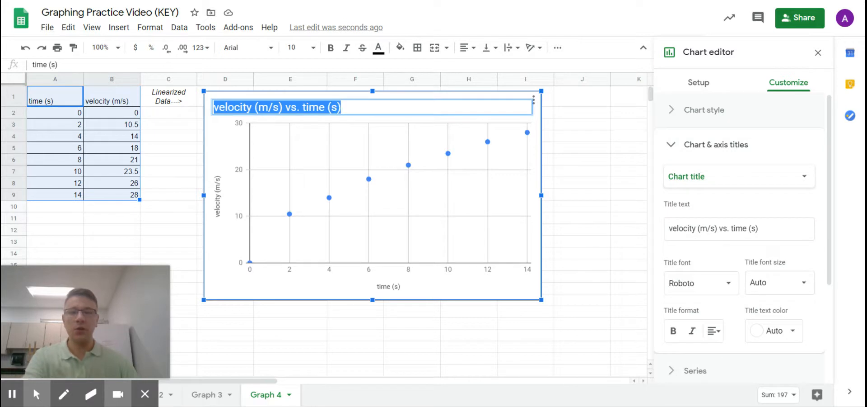
click(291, 107)
key(BackSpace)
key(BackSpace)
key(BackSpace)
key(BackSpace)
key(BackSpace)
key(BackSpace)
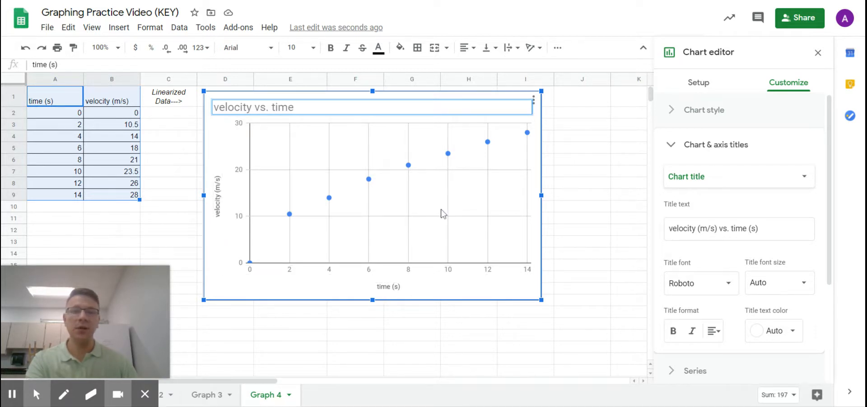
click(673, 145)
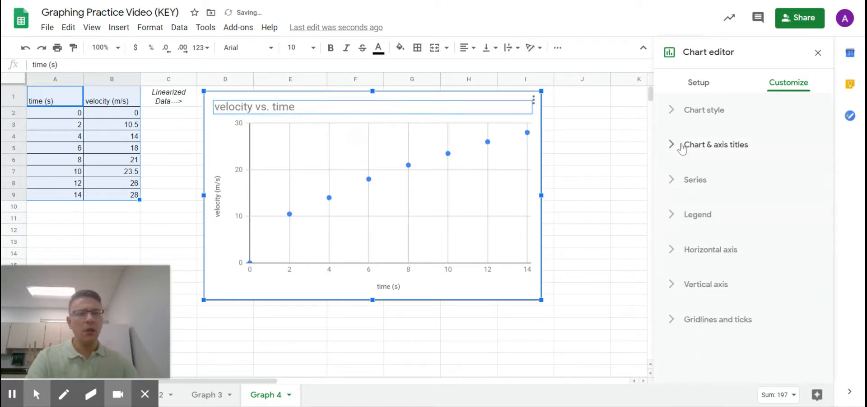
Add a trendline to the velocity (m/s) series of the velocity vs. time chart and show its R² value.
click(677, 180)
scroll(764, 206, down, 4)
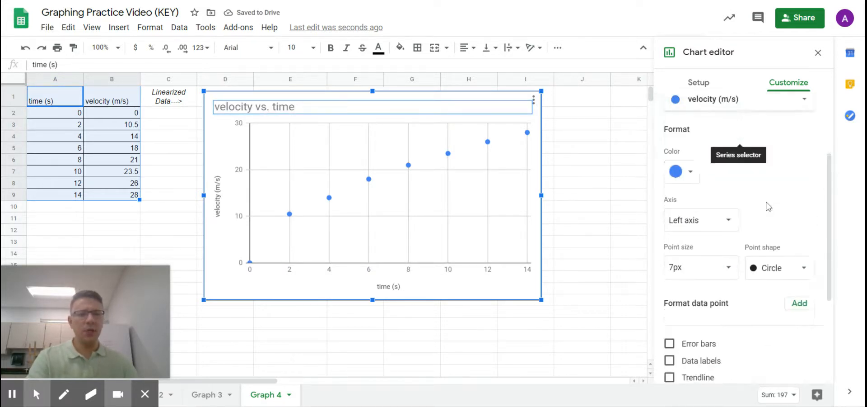
click(670, 320)
scroll(769, 167, down, 4)
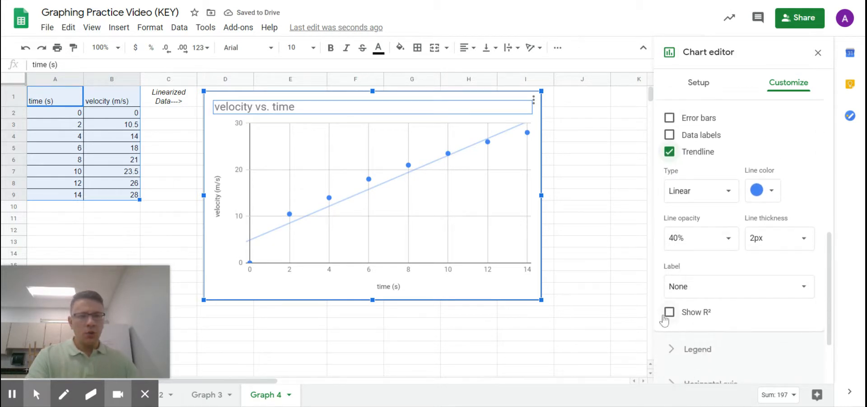
click(670, 311)
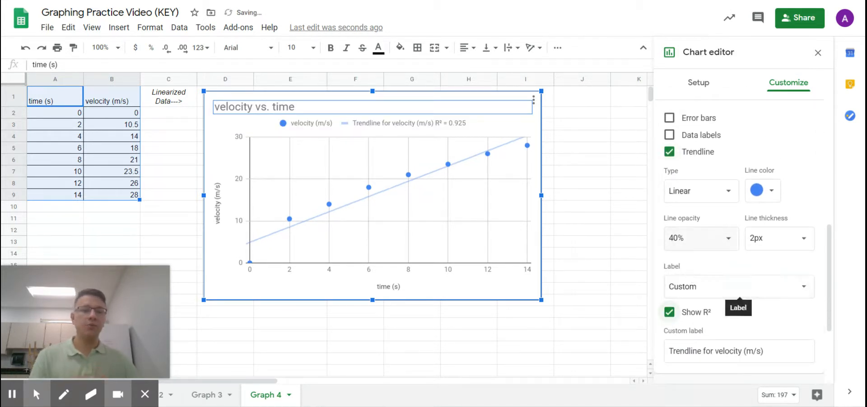
Compare the polynomial and linear trendline types by R², keep the polynomial of degree 2, and leave the chart settings.
click(701, 191)
click(704, 234)
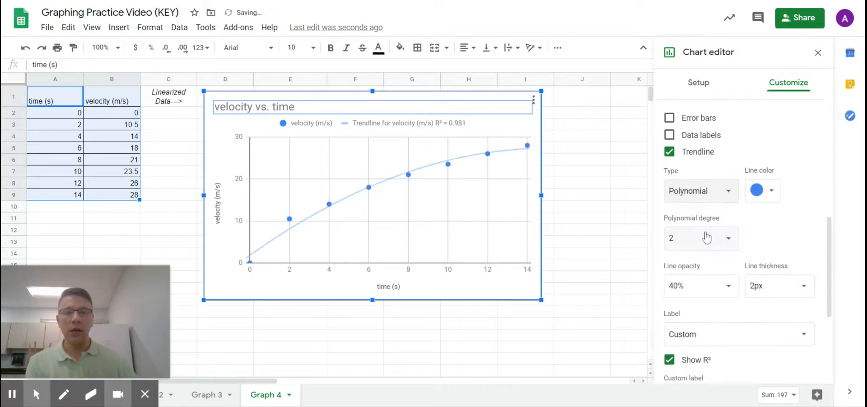
click(708, 194)
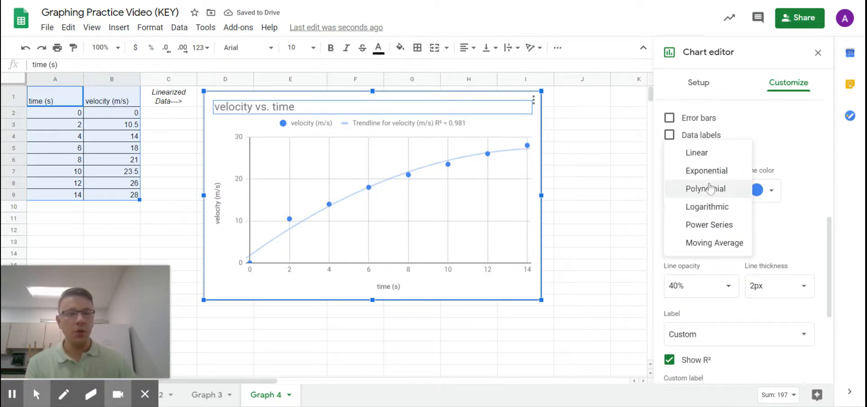
click(707, 153)
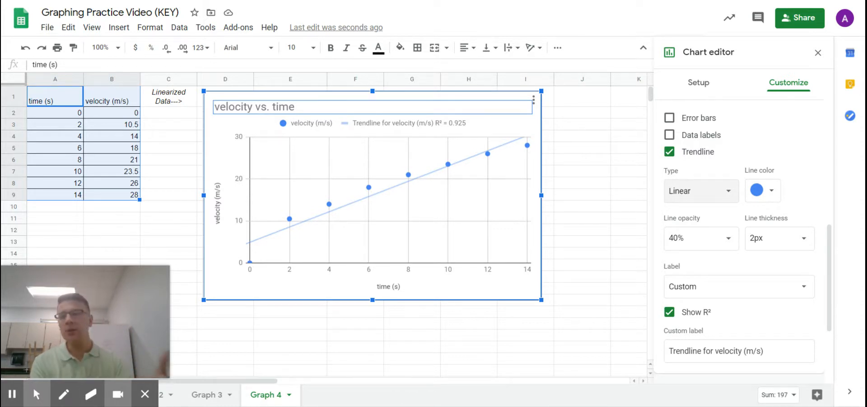
click(698, 197)
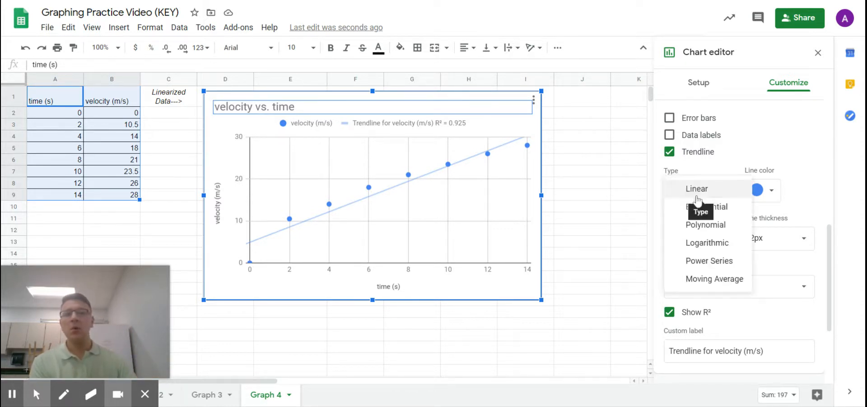
click(697, 224)
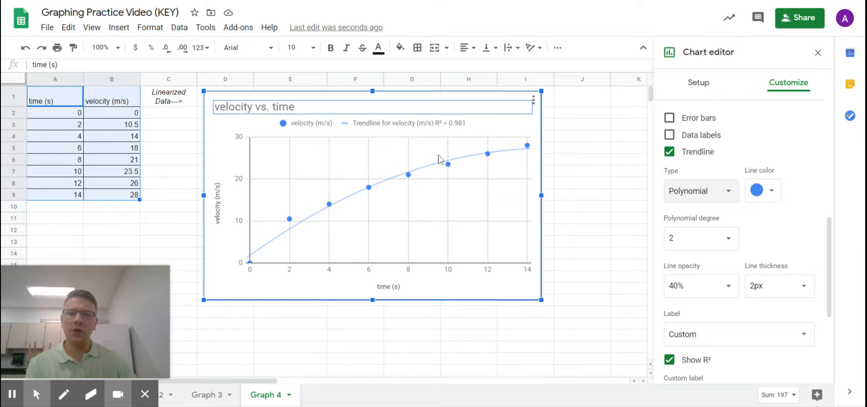
click(587, 163)
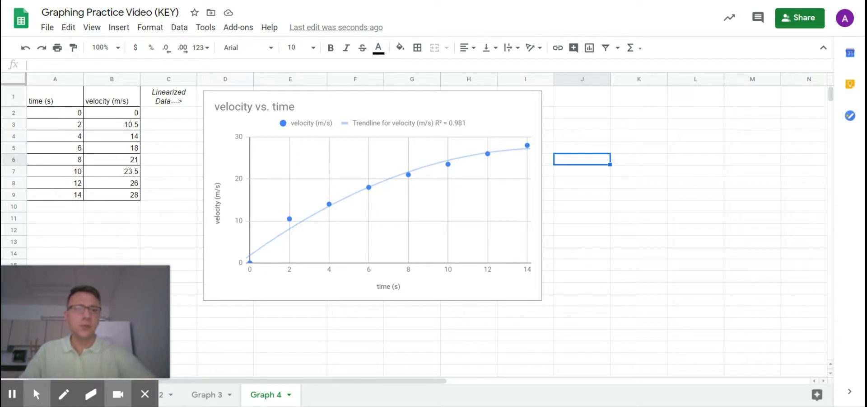
click(674, 185)
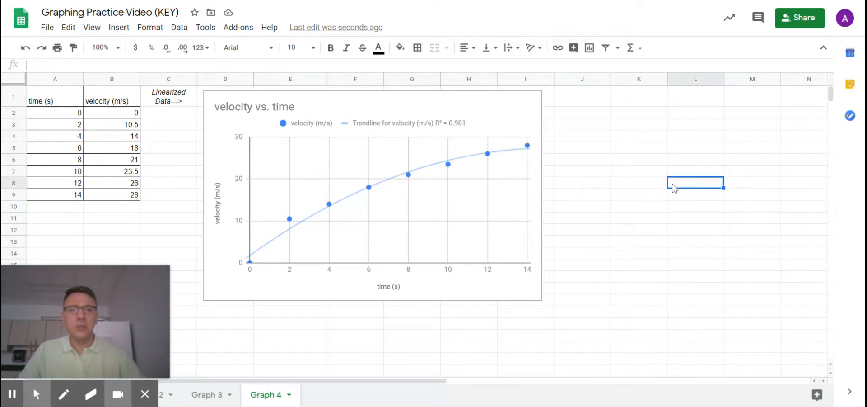
click(586, 103)
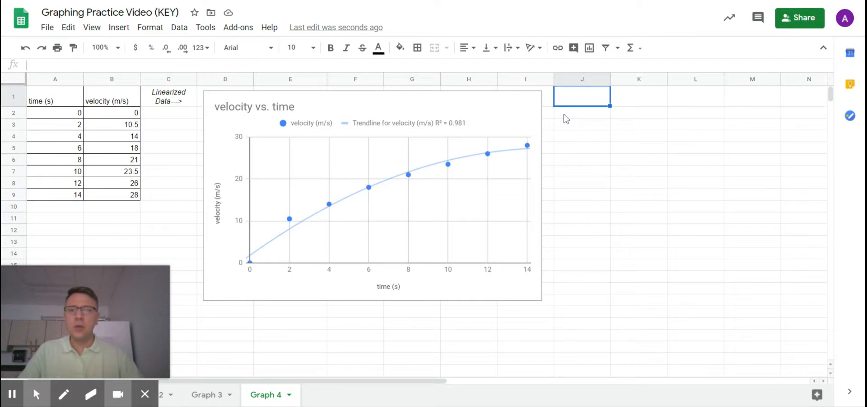